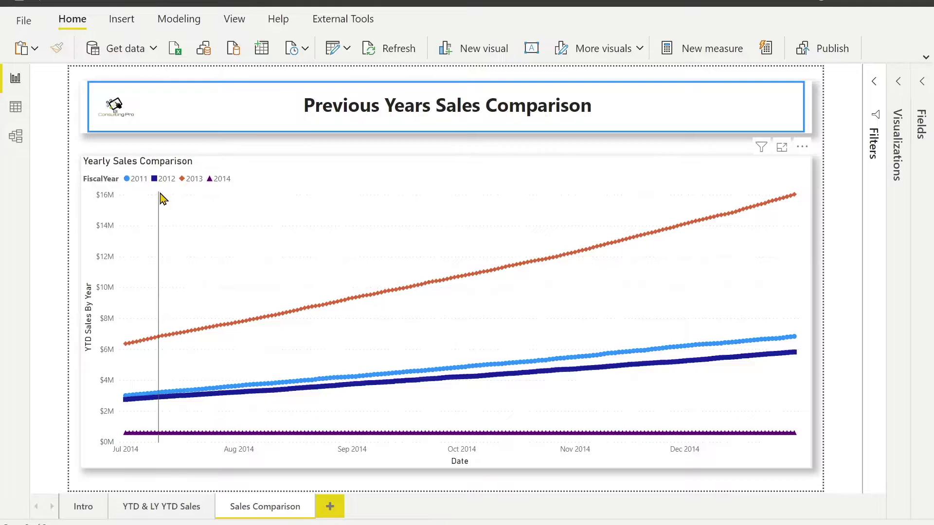
Bring up the second Power BI report window and deselect its chart visual
mouse_move(128, 199)
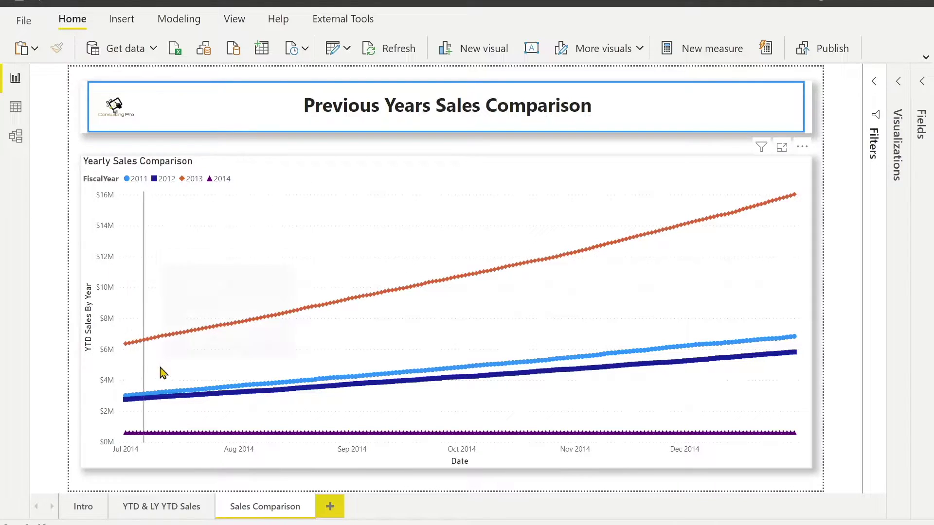
mouse_move(165, 374)
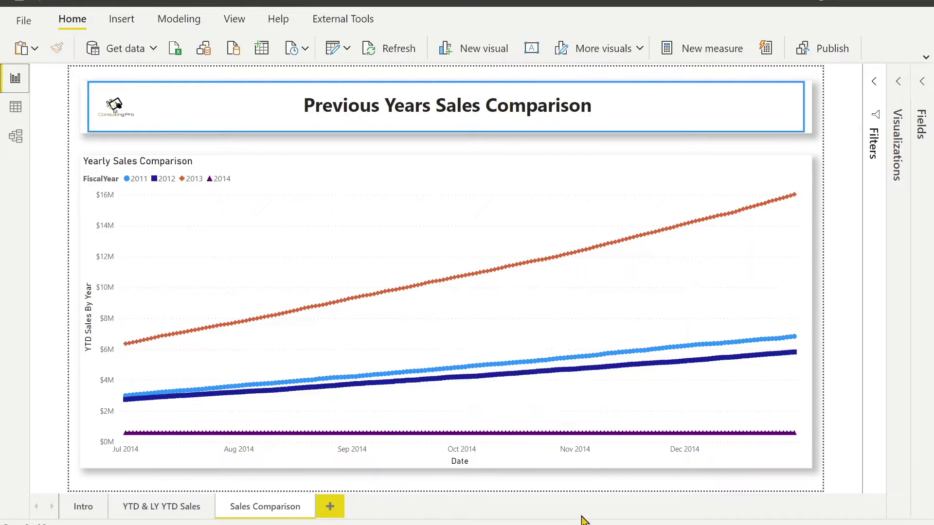
mouse_move(567, 521)
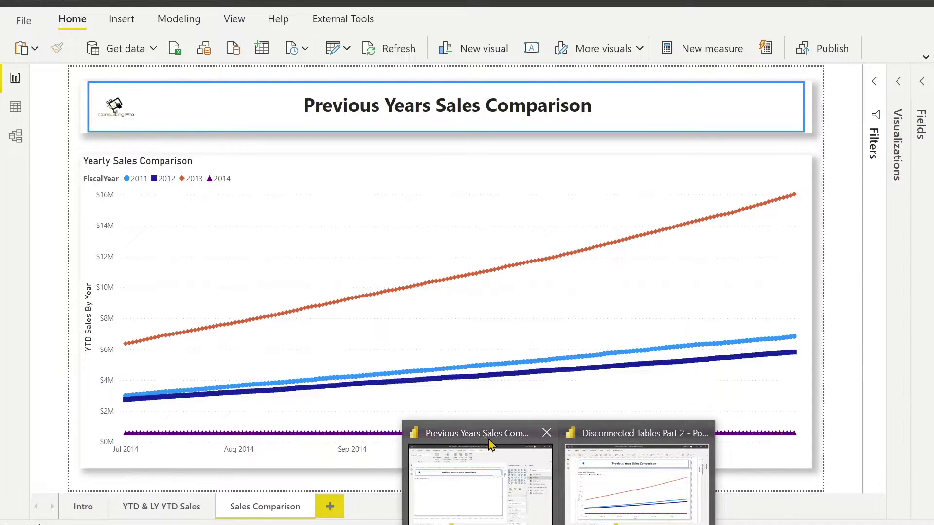
click(493, 445)
click(347, 468)
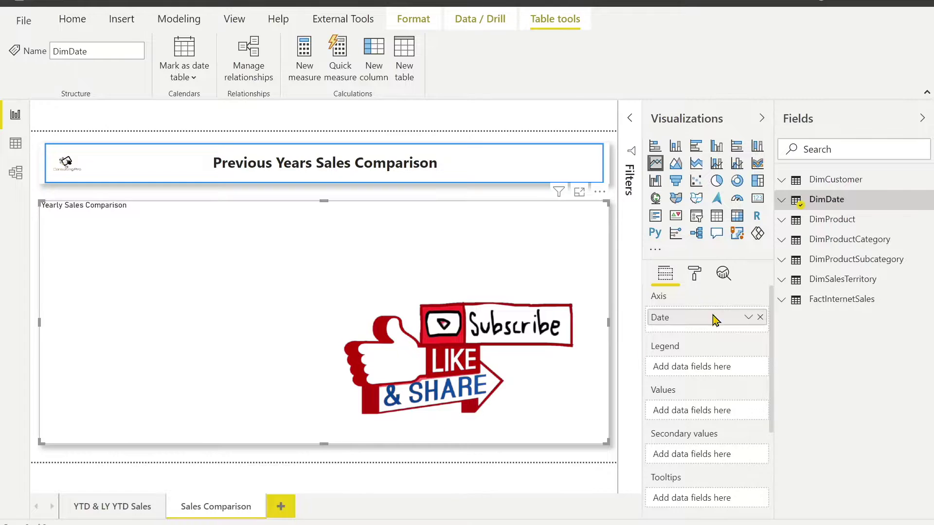
Browse the FactInternetSales fields and the model diagram with panes collapsed, then return to Report view
click(781, 305)
scroll(843, 411, down, 3)
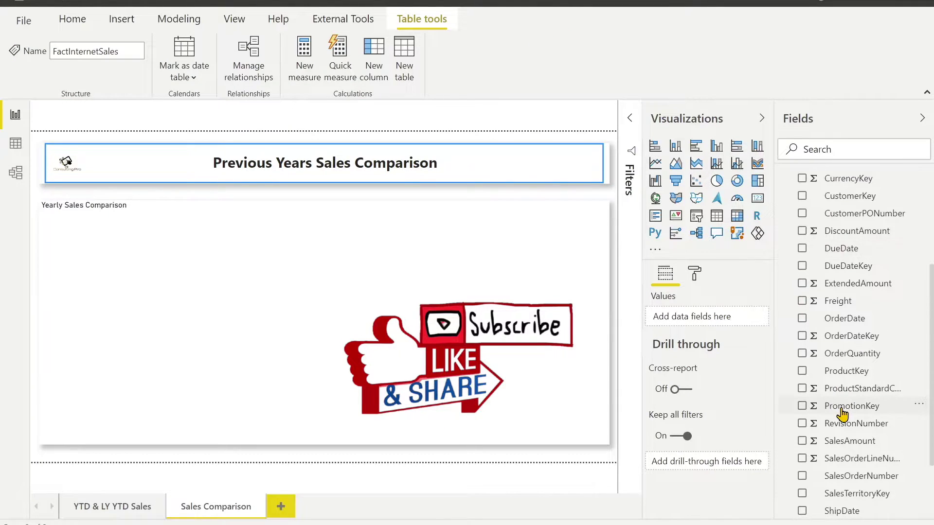
scroll(843, 411, down, 2)
scroll(843, 411, up, 6)
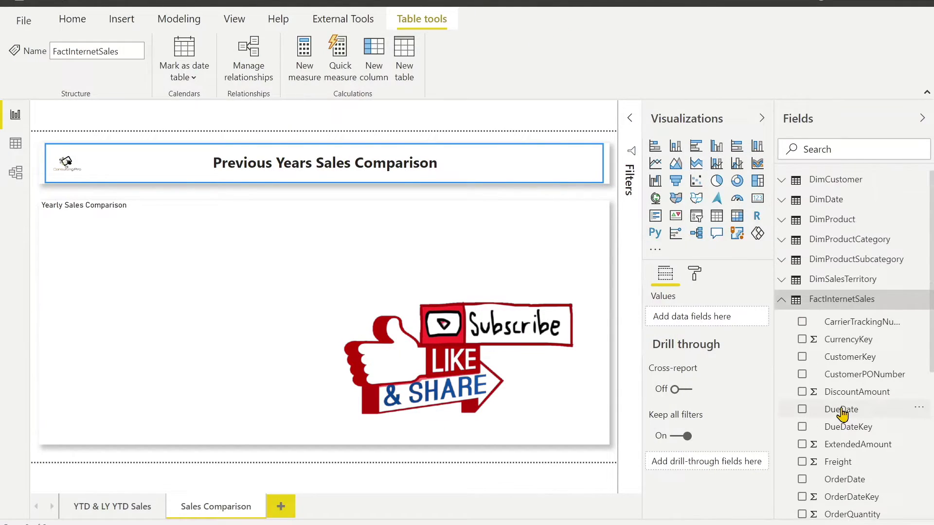
click(16, 172)
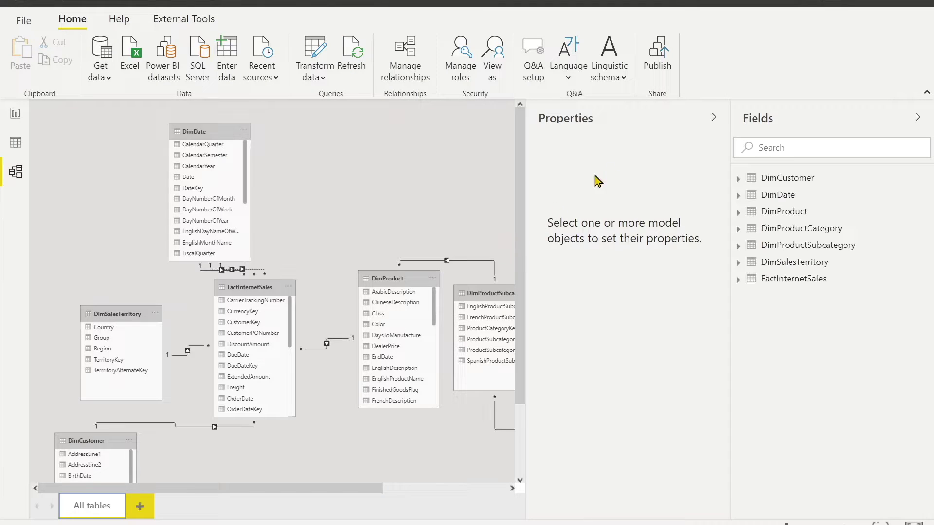
click(713, 117)
click(918, 117)
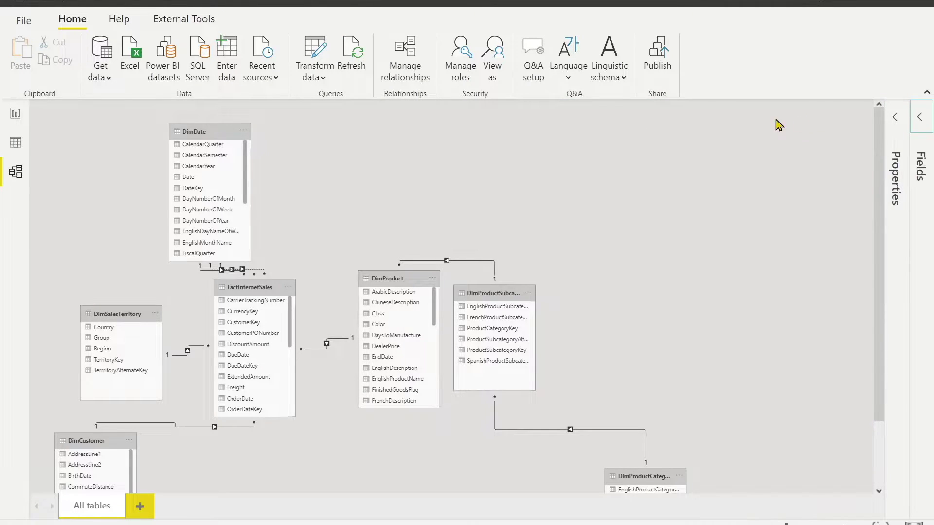
click(12, 121)
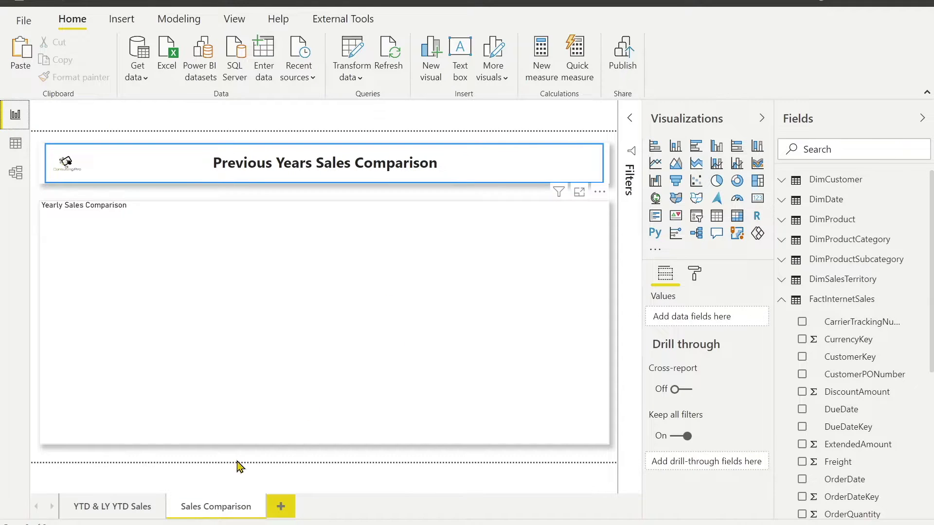
Open the YTD & LY YTD Sales page and expand the DimDate table's fields
click(79, 509)
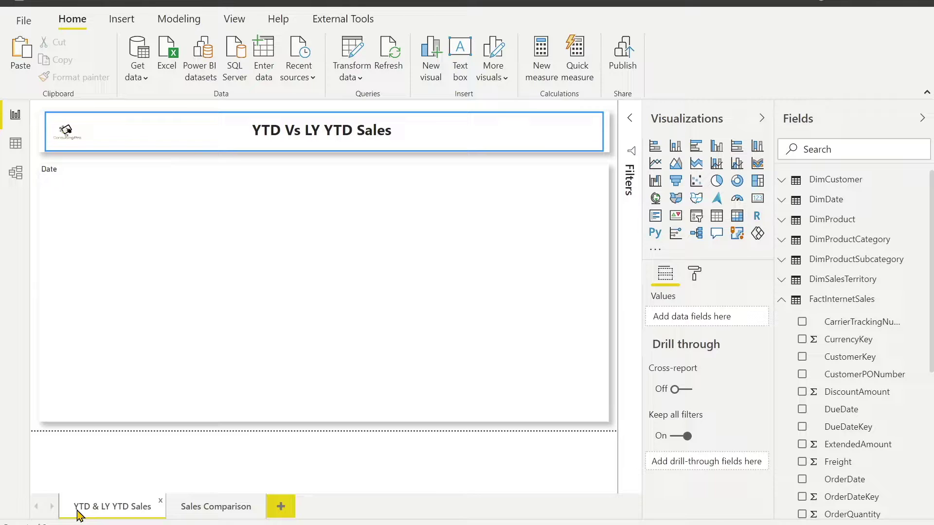
click(783, 307)
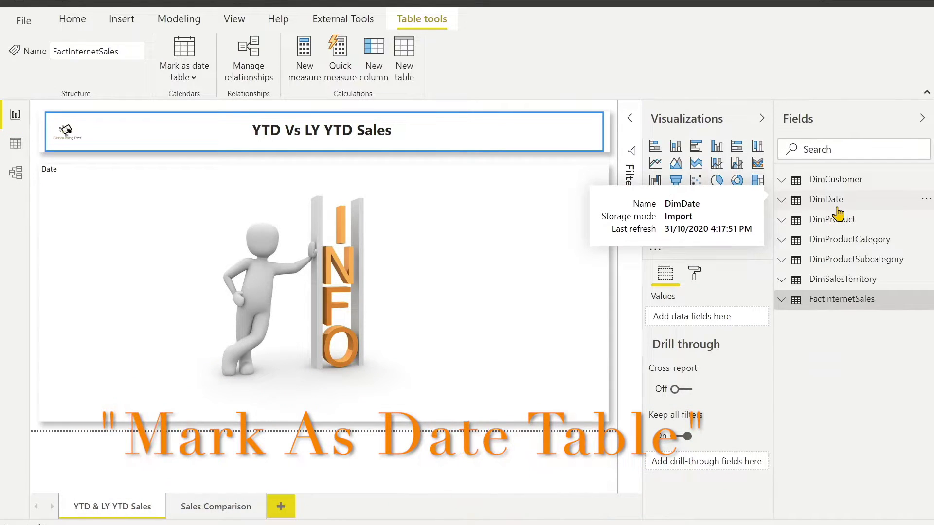
click(837, 207)
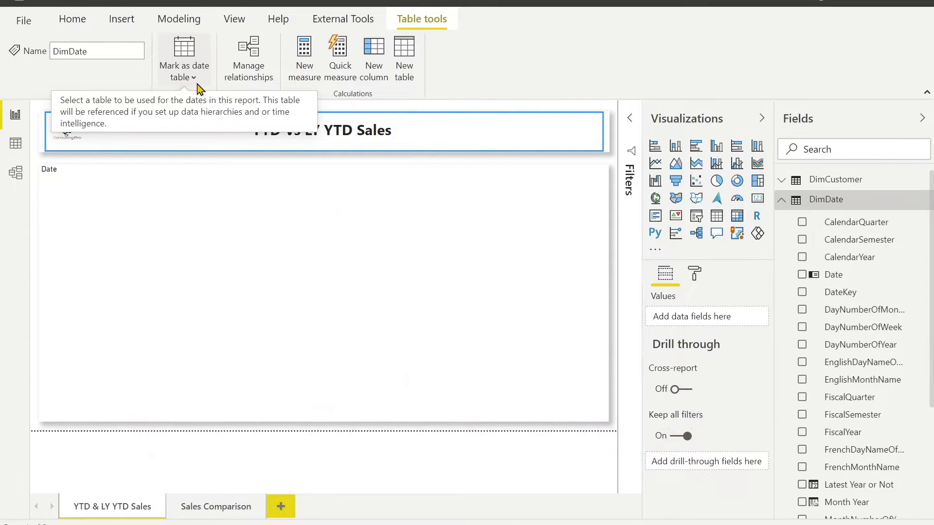
click(798, 207)
click(798, 204)
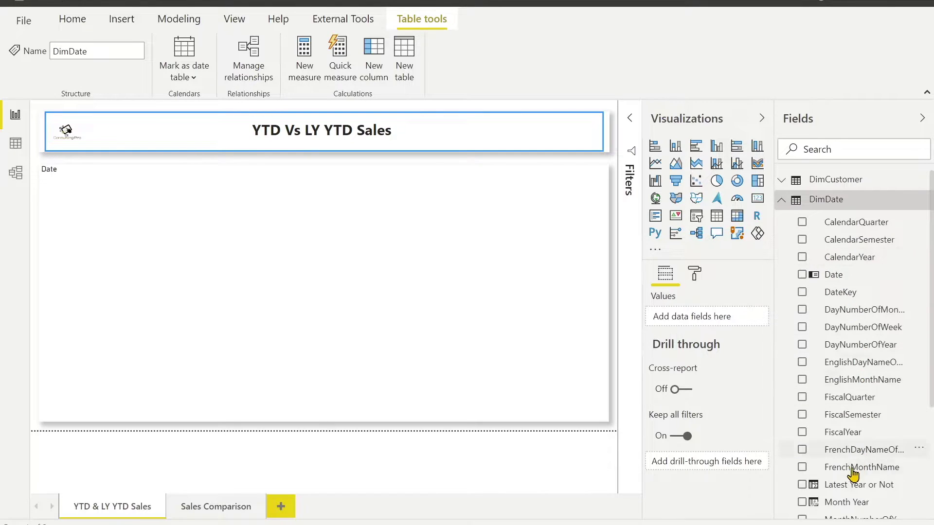
Review the Month Year and Latest Year or Not calculated column formulas
click(842, 506)
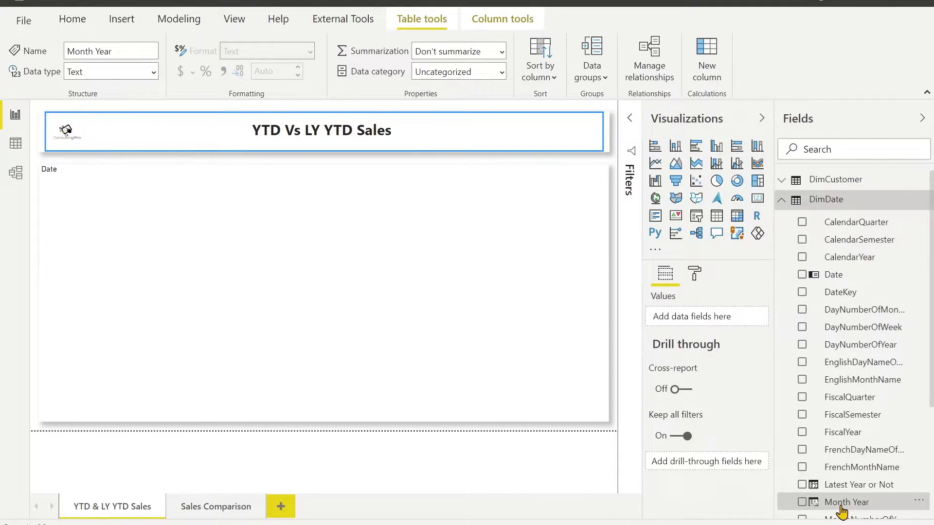
click(862, 484)
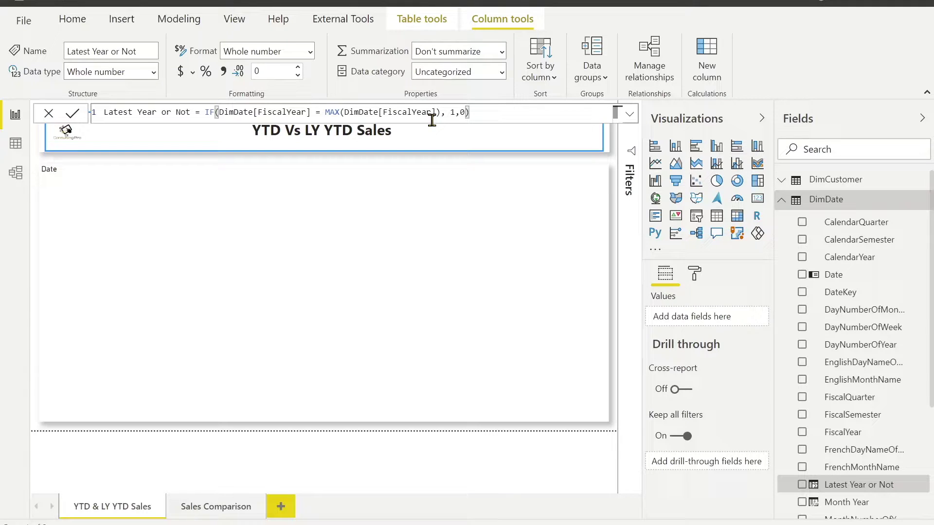
click(501, 167)
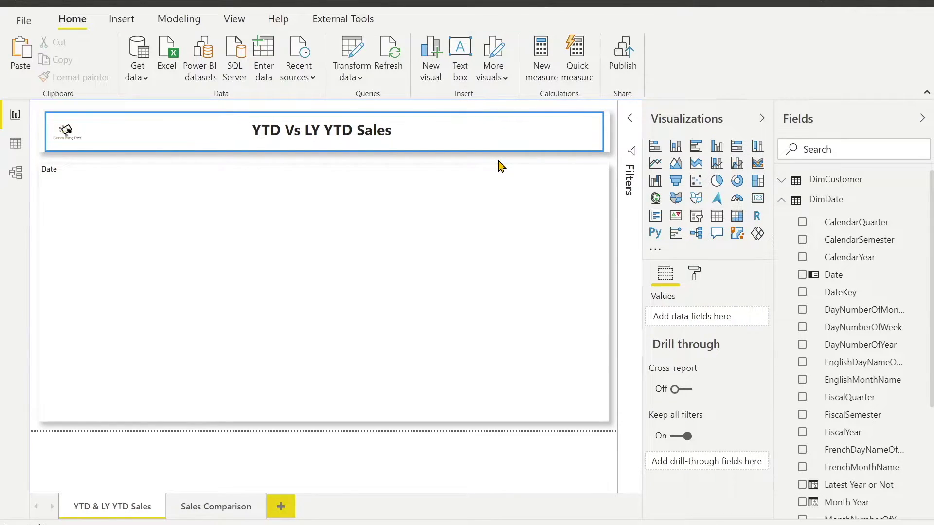
Collapse DimDate and expand the FactInternetSales fields in the Fields pane
click(782, 200)
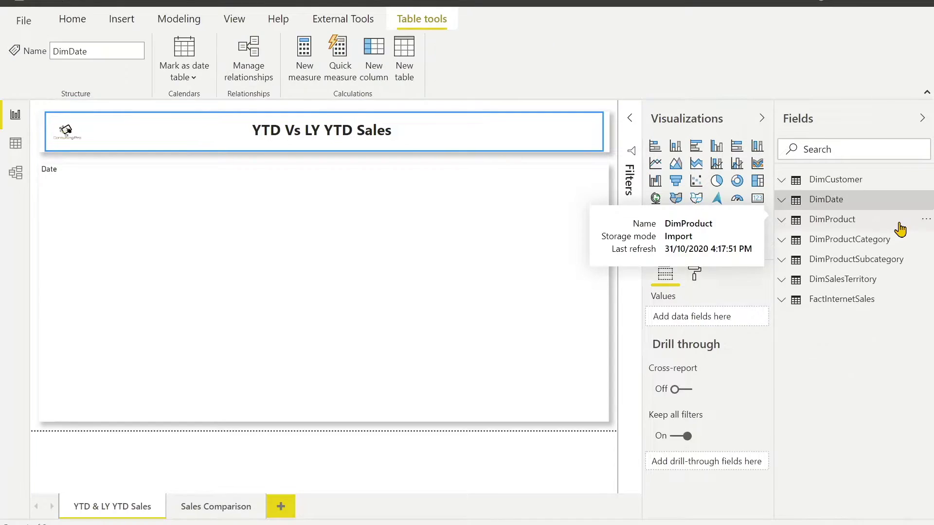
click(922, 300)
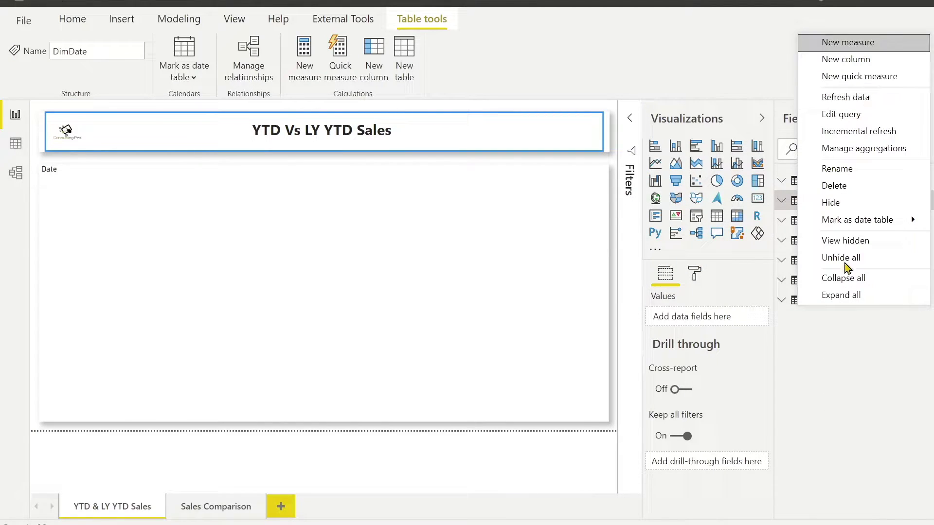
click(788, 309)
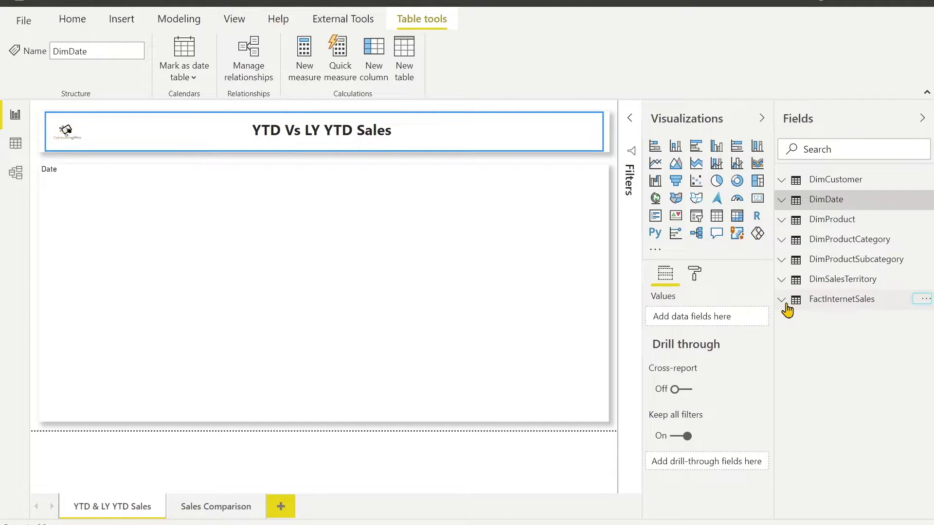
click(784, 303)
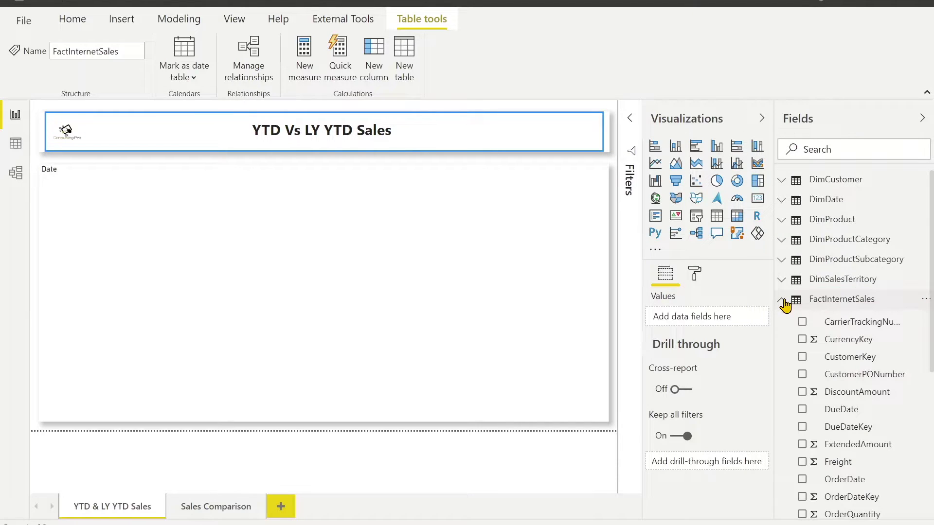
click(924, 301)
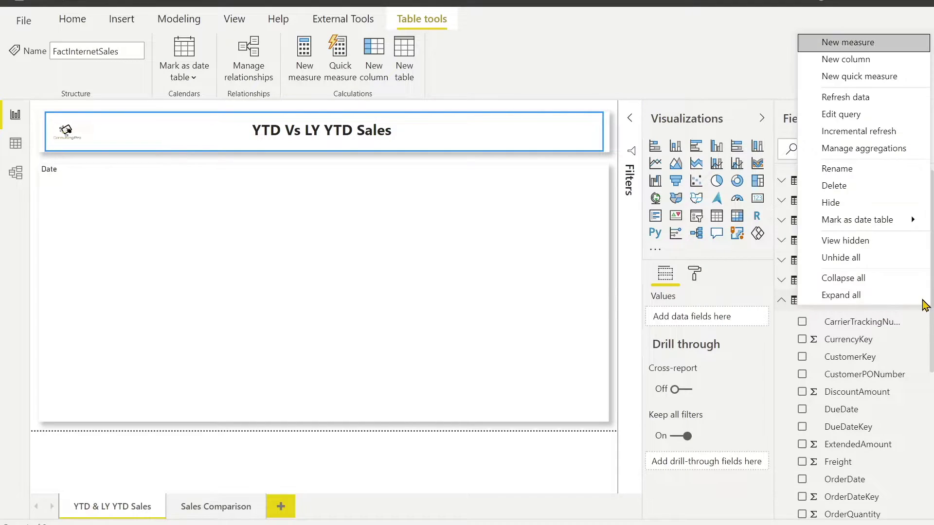
Create the measure Total Sales = SUM(FactInternetSales[SalesAmount]) in FactInternetSales
click(866, 48)
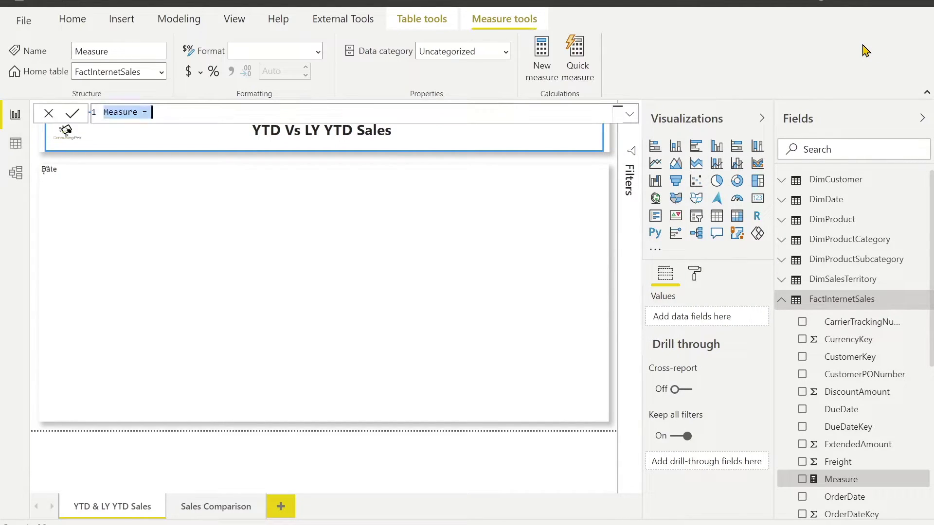
text(Total Sale)
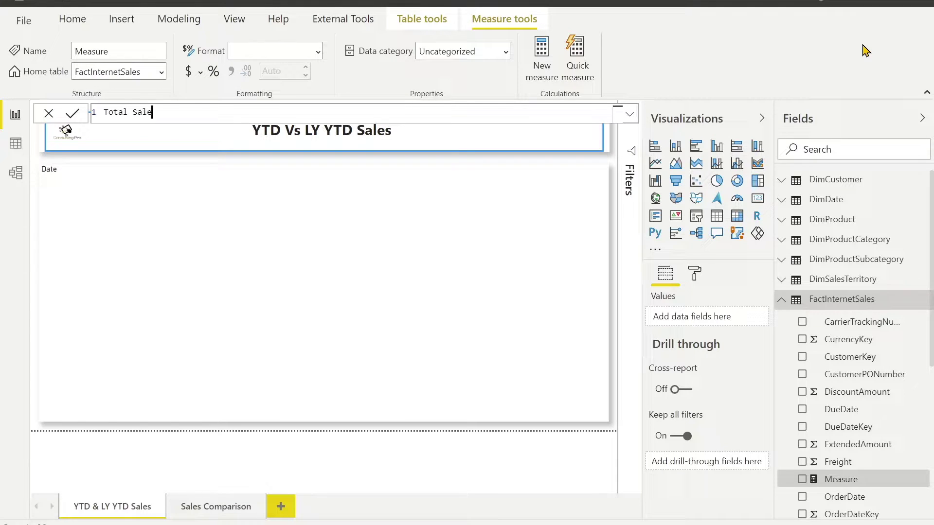
text(s = SUM)
text(()
text(sale)
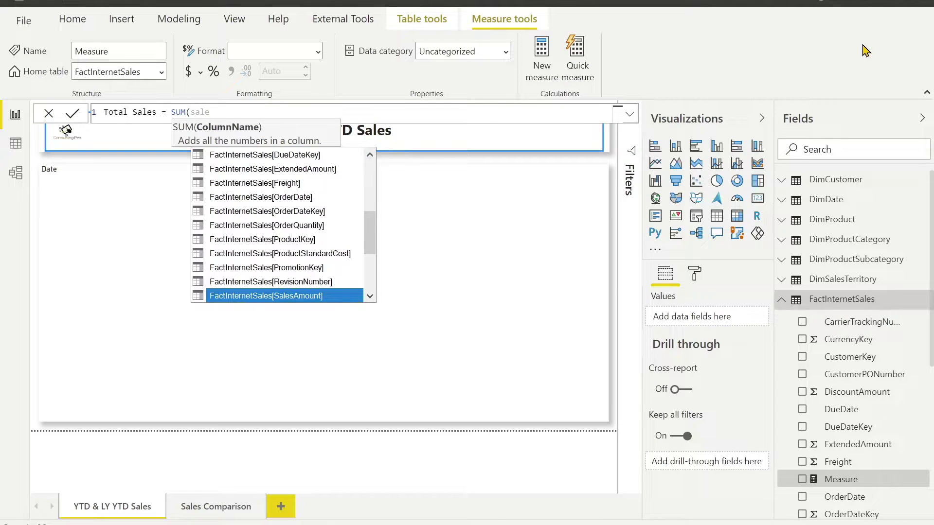
key(Tab)
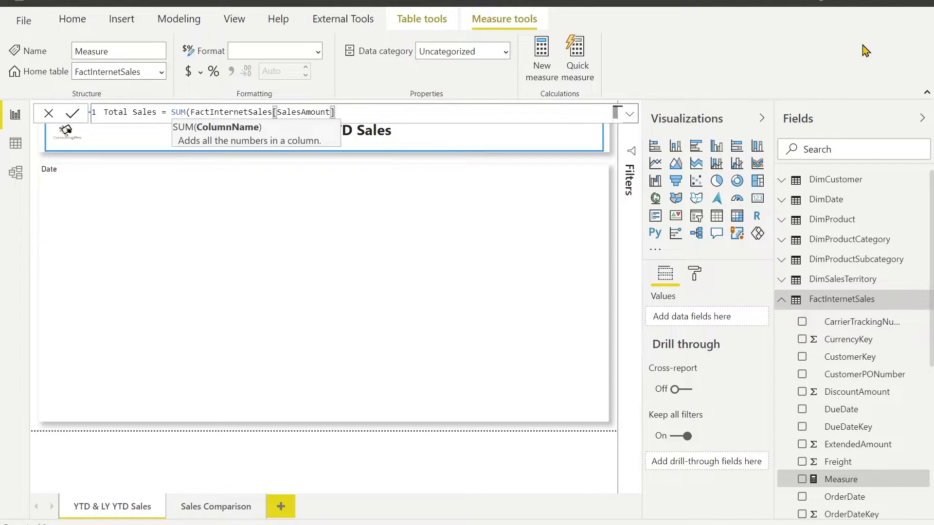
text())
key(Return)
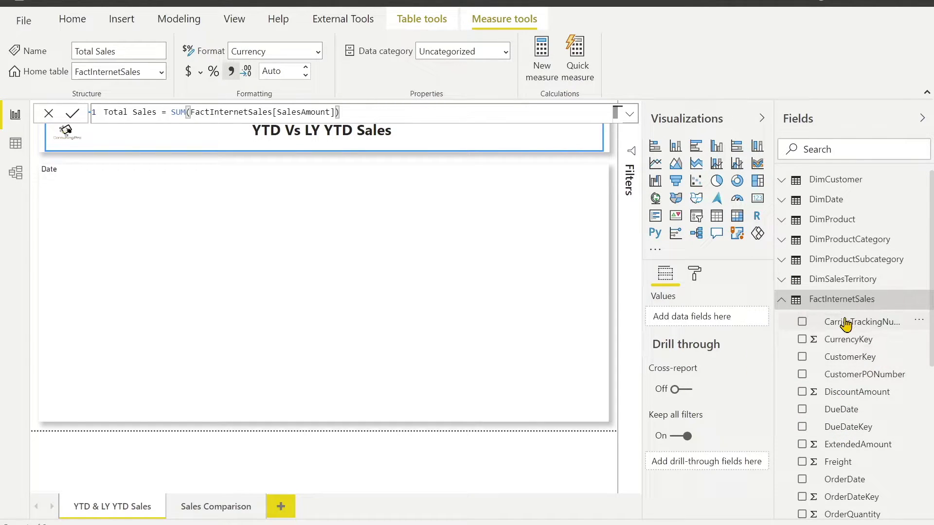
click(925, 298)
Start a YTD Sales measure using TOTALYTD over [Total Sales]
click(867, 45)
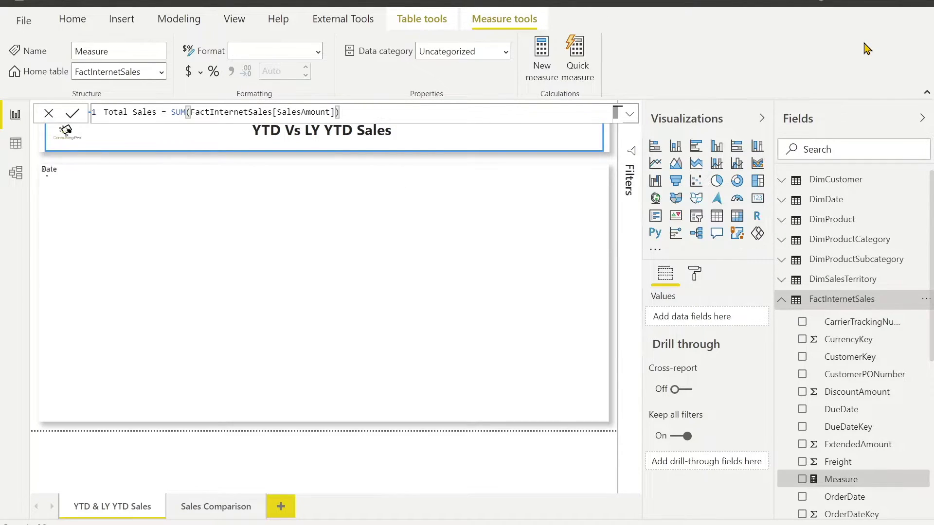
text(YTD Sales =)
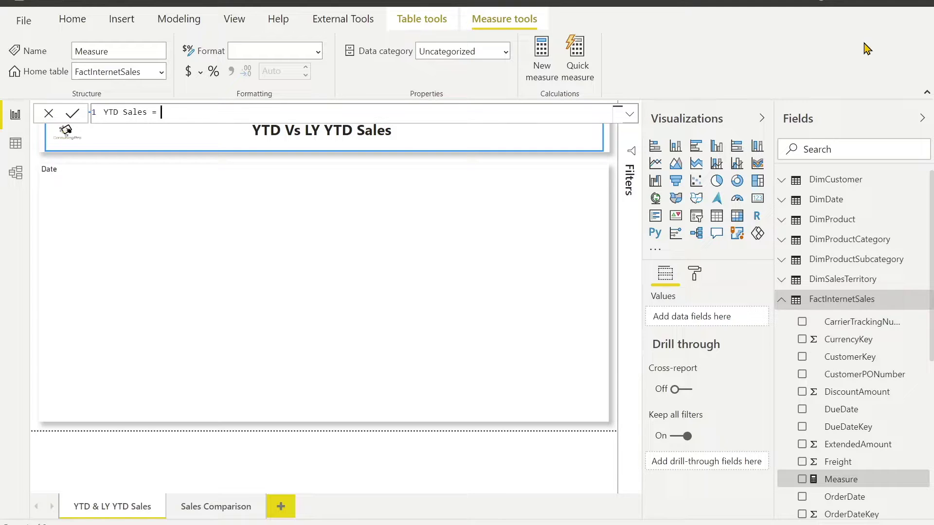
text(Total)
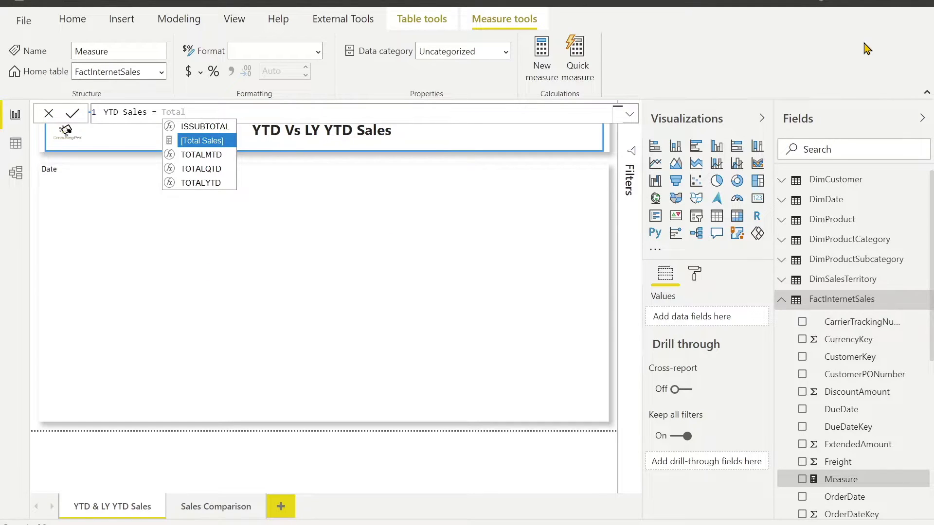
click(199, 182)
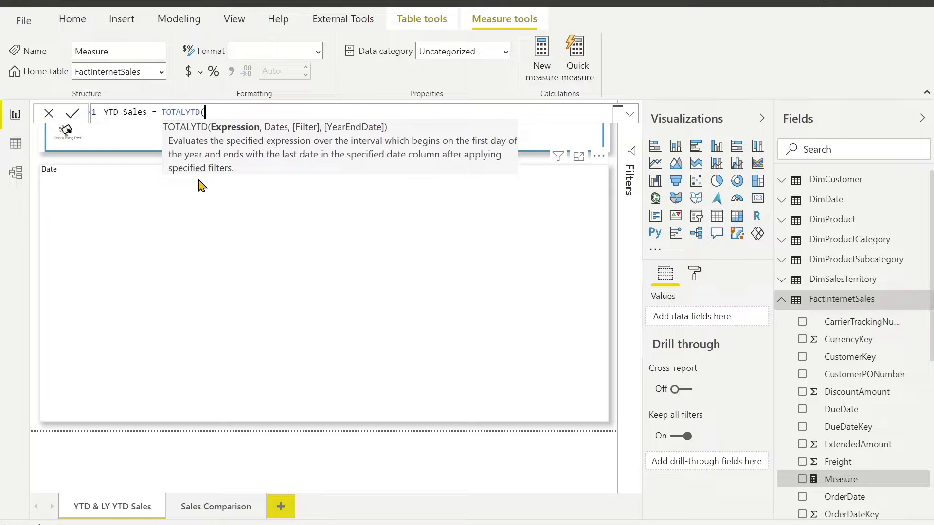
text([)
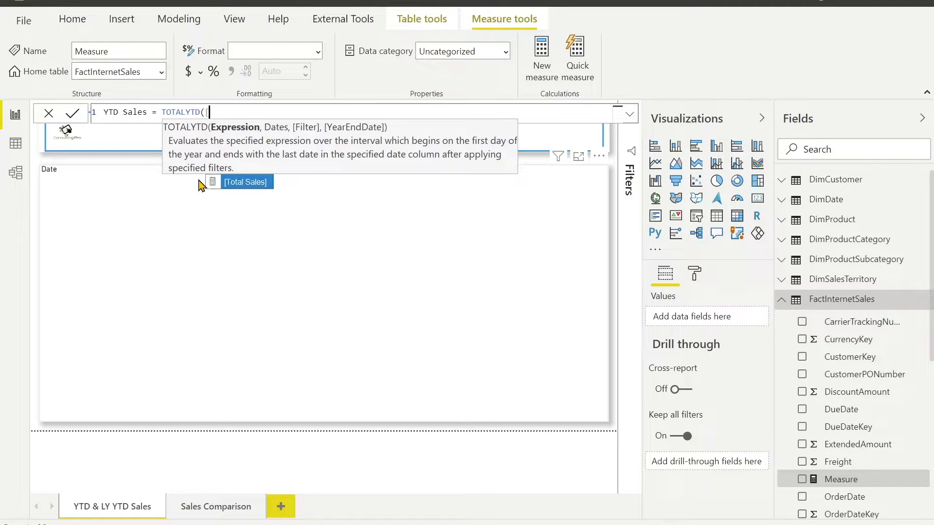
click(231, 186)
Add DimDate's date column as the TOTALYTD date argument and go to the Sales Comparison page
text(, )
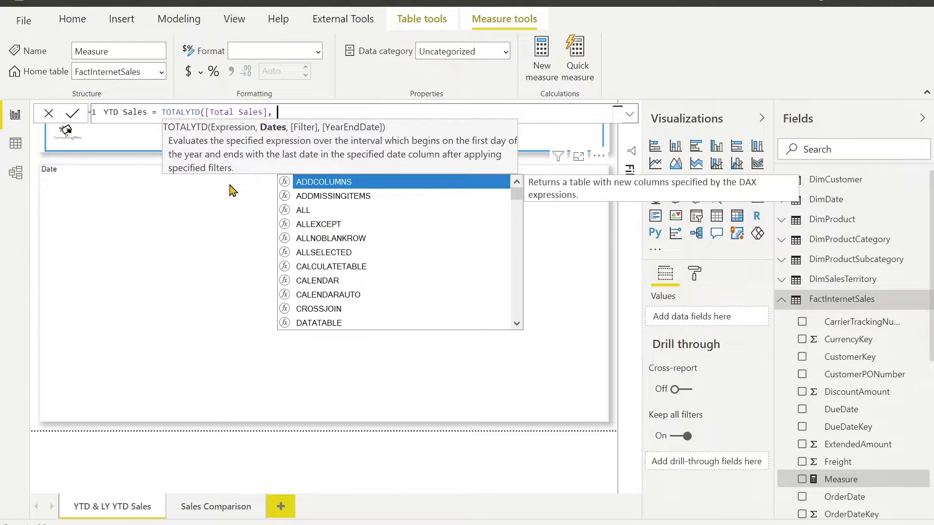
text(S)
key(BackSpace)
text(Date)
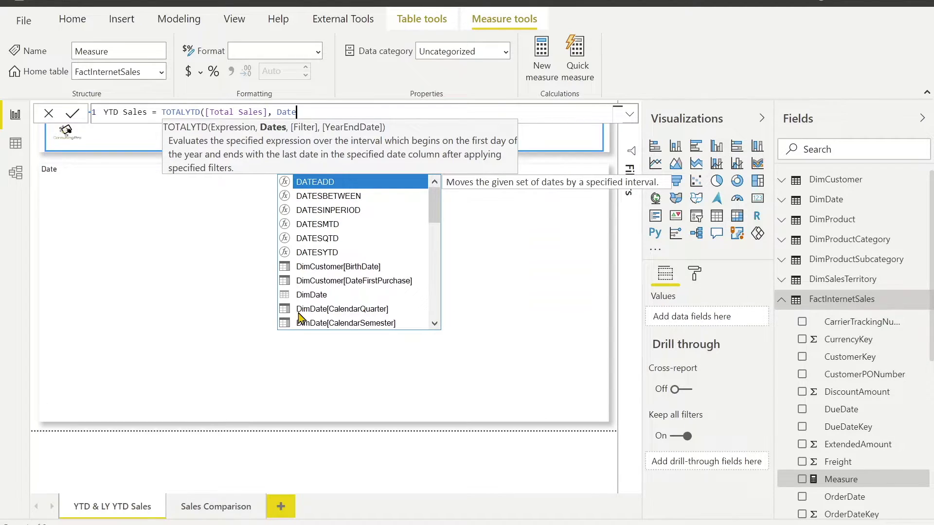
click(321, 297)
double_click(321, 296)
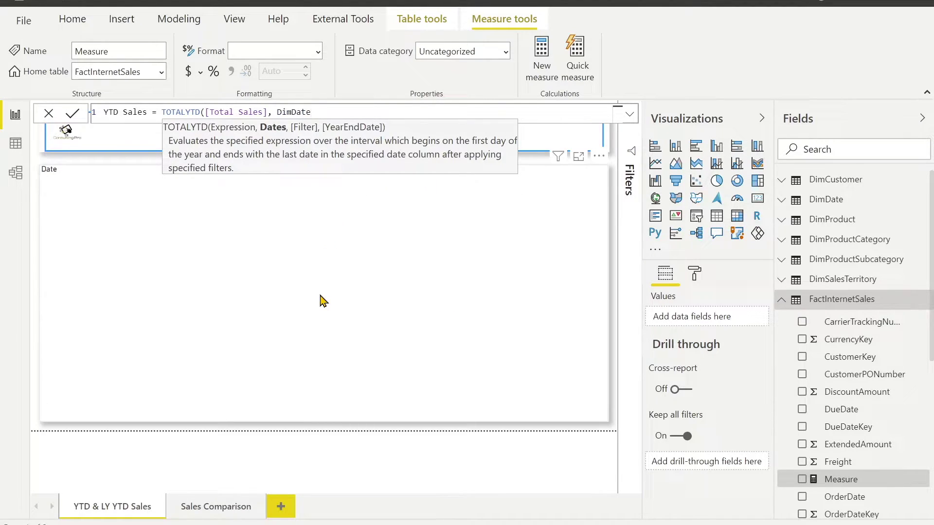
text([d)
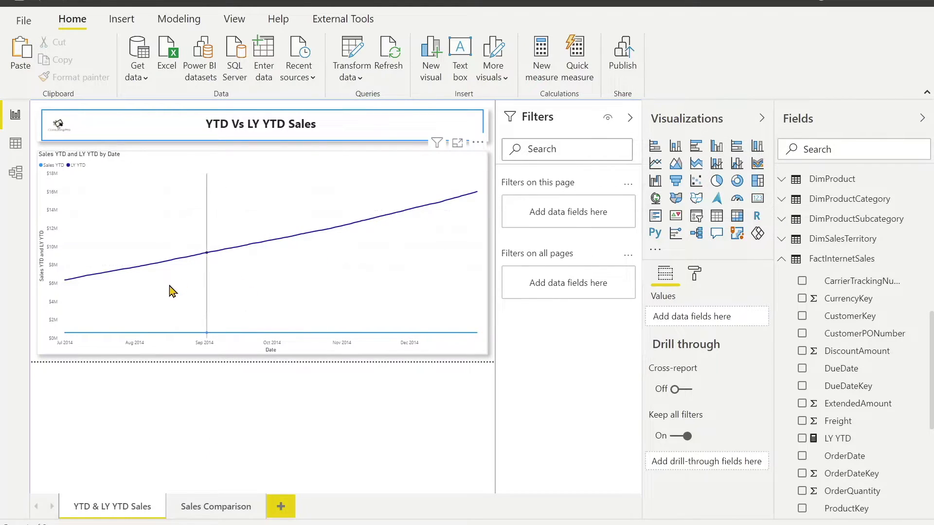
mouse_move(178, 285)
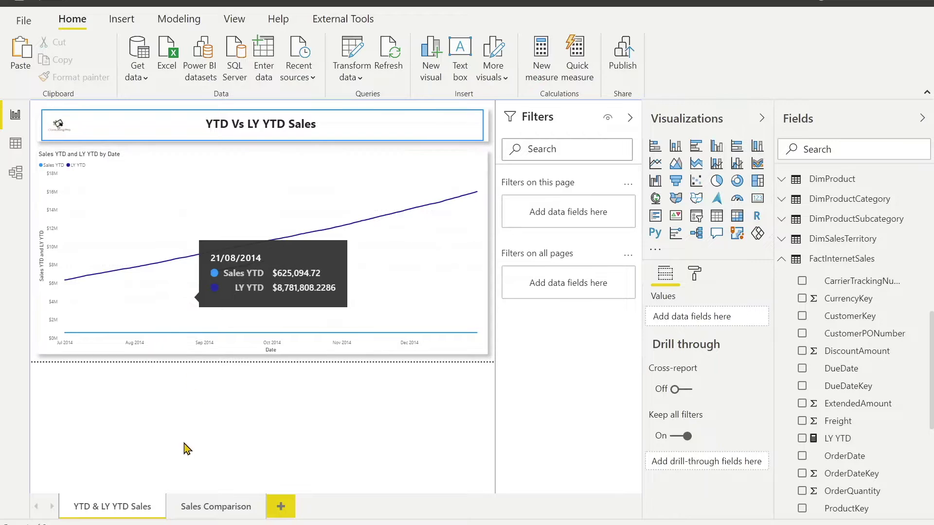
click(209, 507)
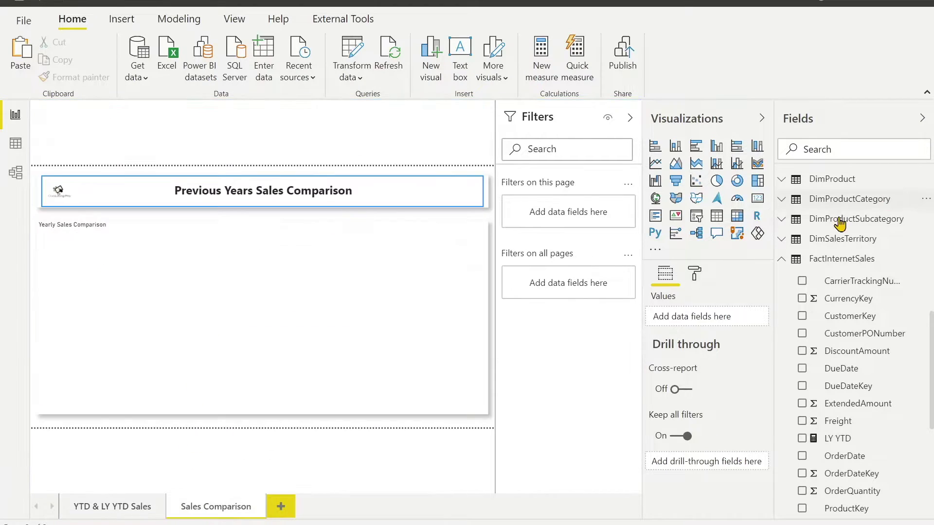
Create the calculated table Years = VALUES(DimDate[FiscalYear])
click(781, 263)
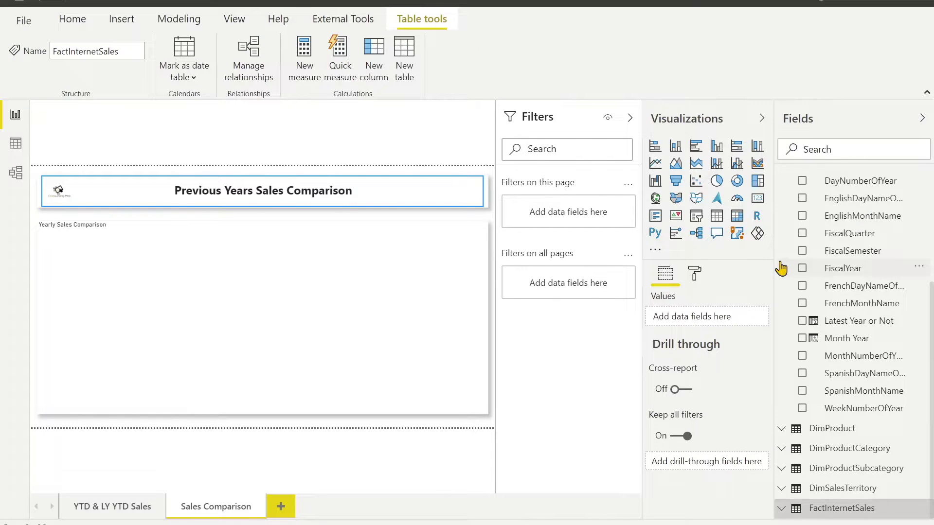
click(403, 51)
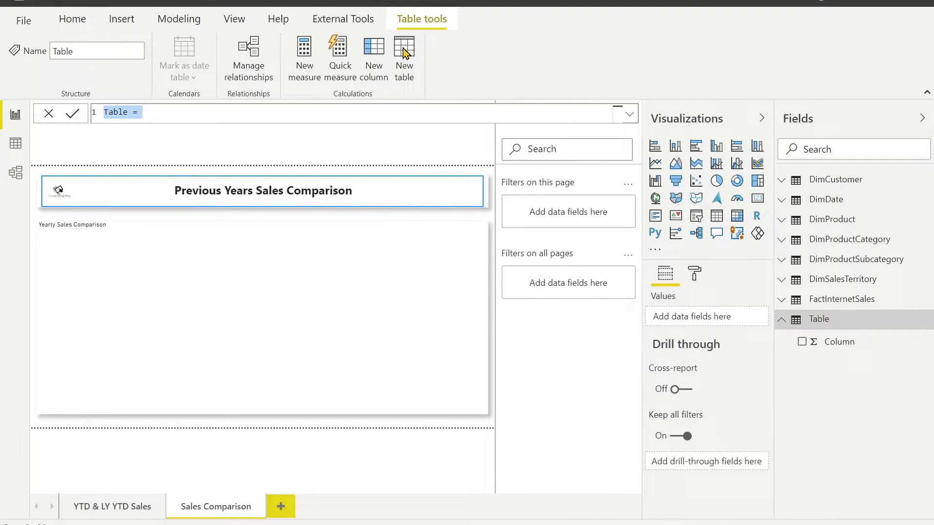
text(Years)
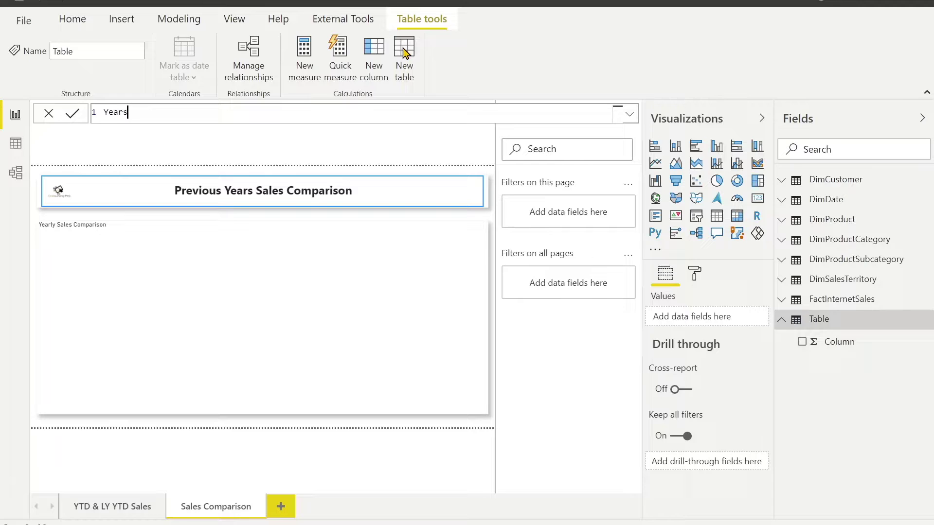
text( = Va)
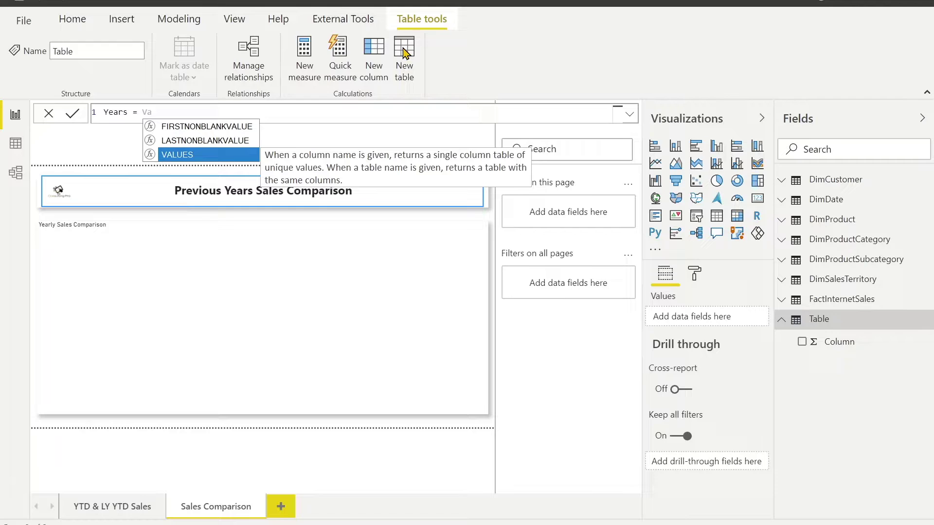
key(Tab)
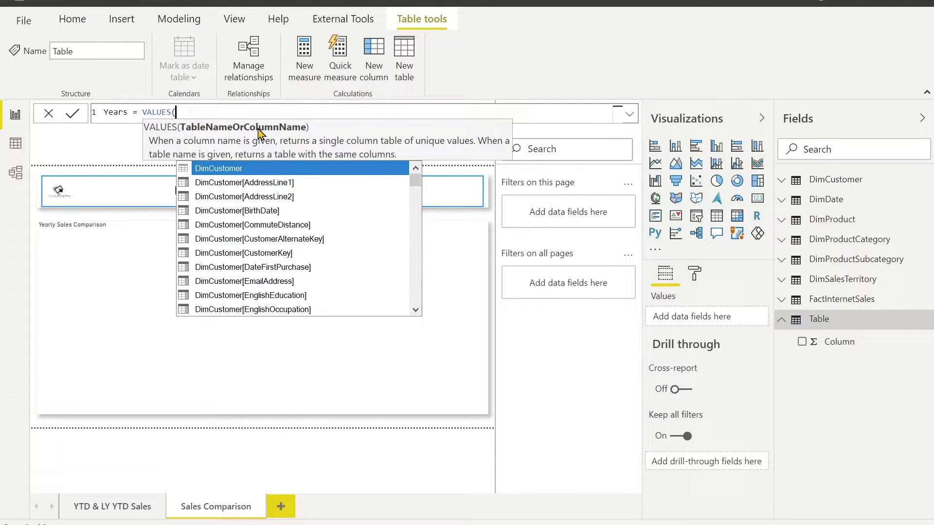
text(Dimdate)
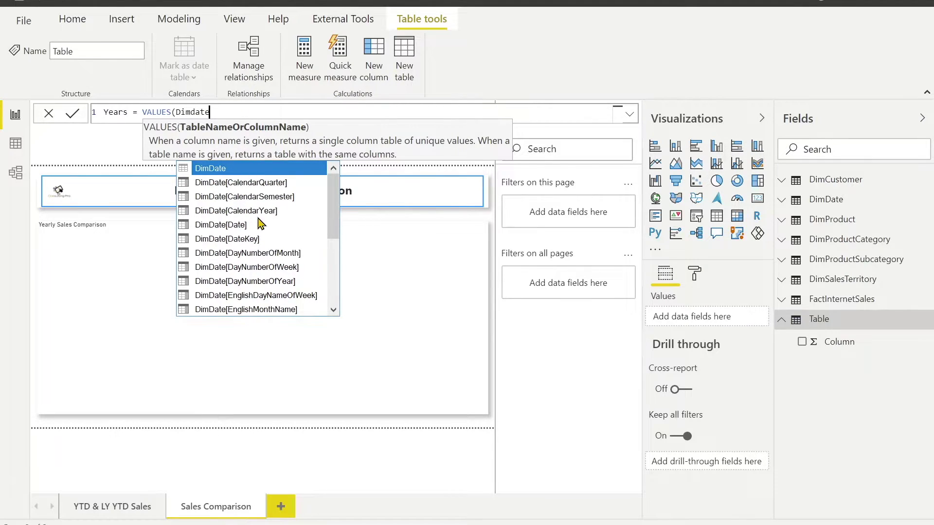
scroll(268, 276, down, 1)
scroll(268, 276, down, 2)
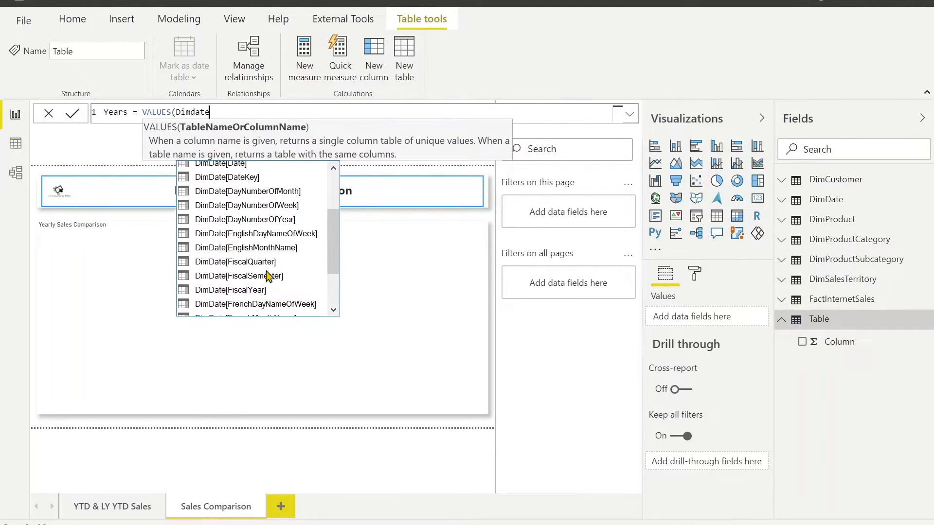
click(242, 267)
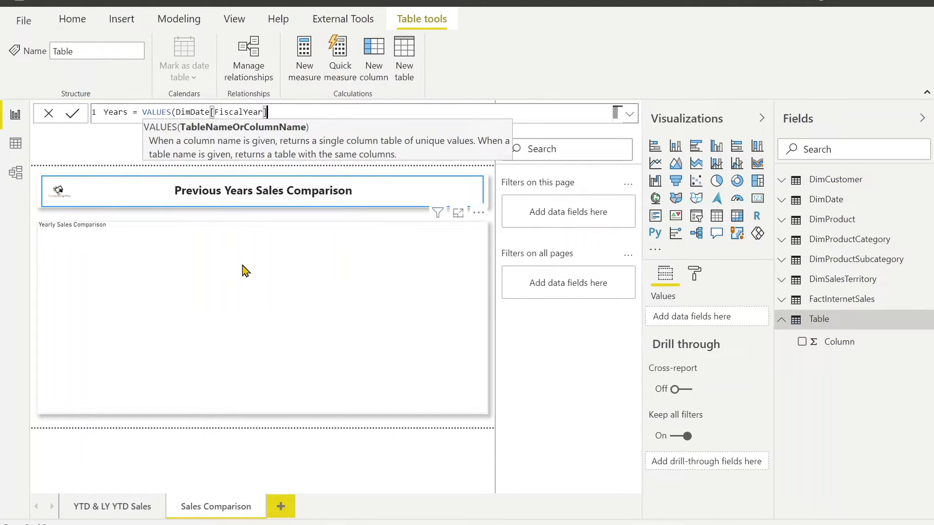
text())
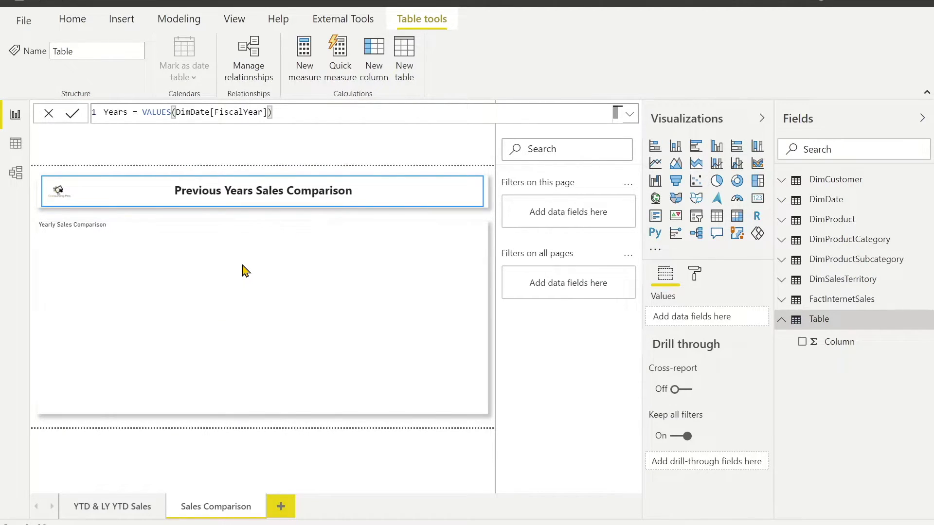
key(Return)
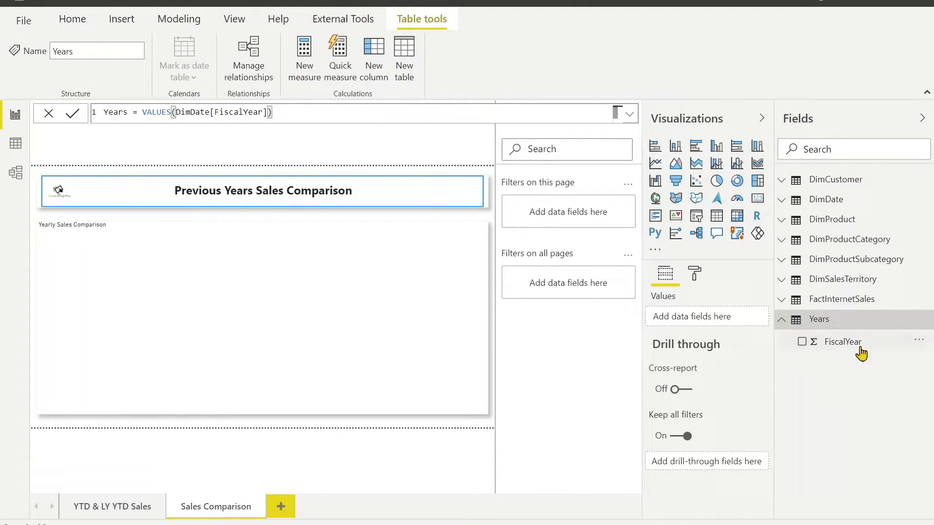
Check the Years table's 2005–2014 fiscal years in Data view, view the model diagram, then return to the report
click(18, 151)
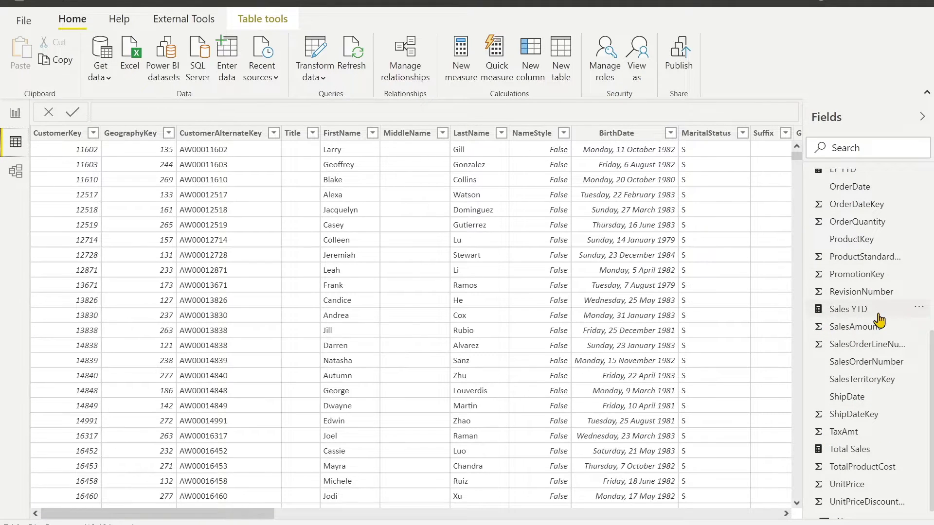
scroll(880, 322, down, 1)
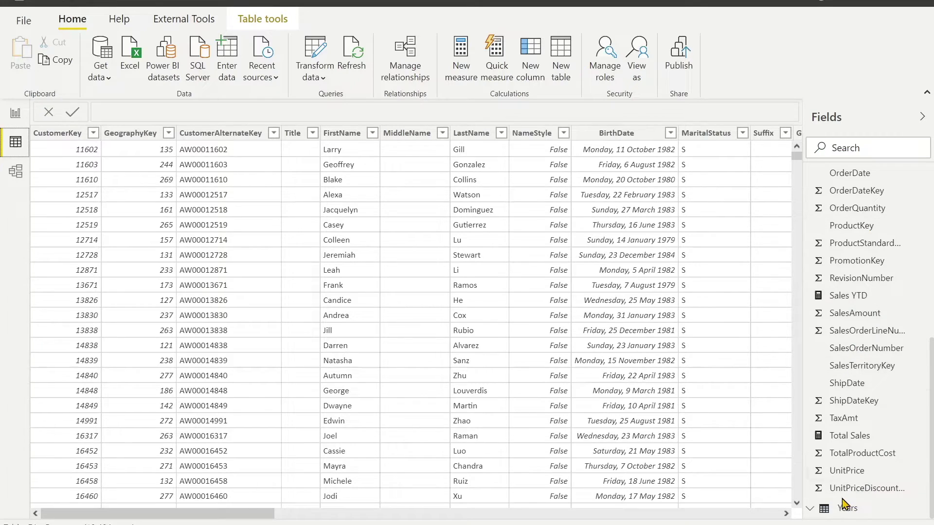
click(842, 509)
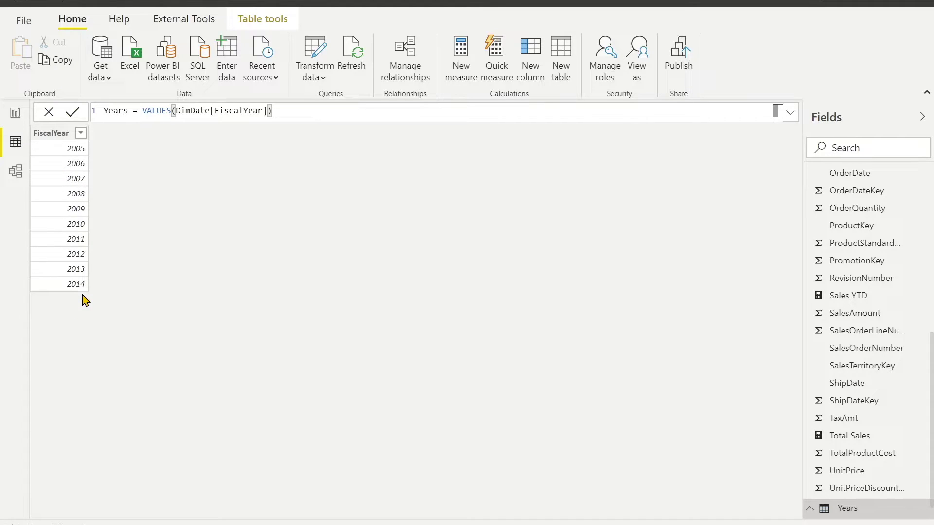
click(16, 175)
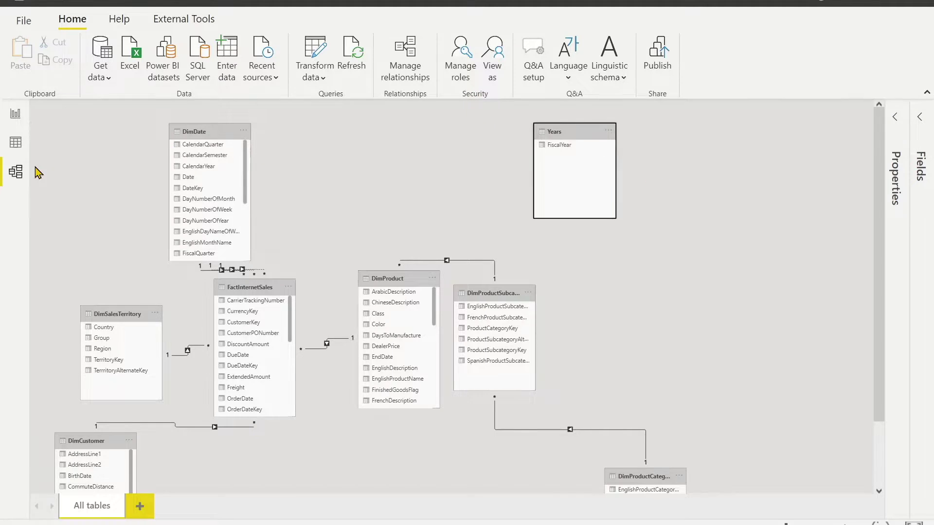
click(15, 114)
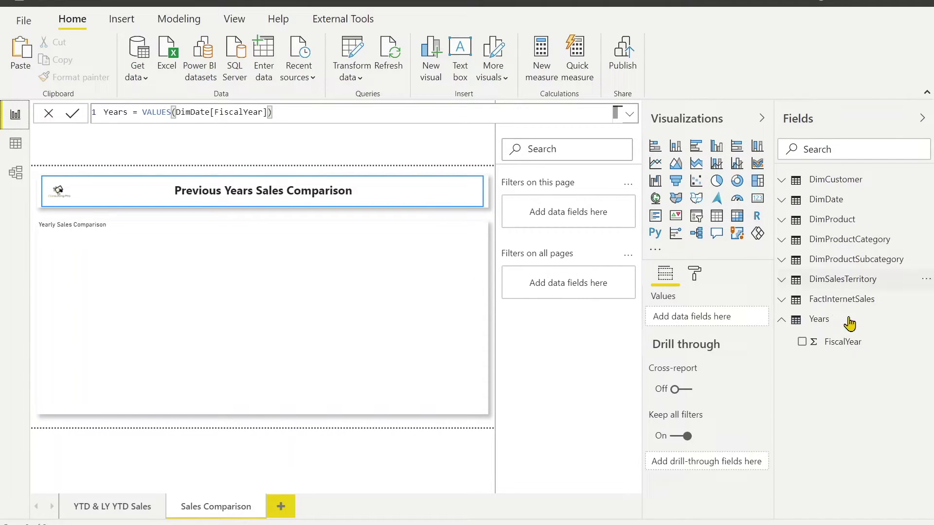
Start a new FactInternetSales measure whose formula reads 'Previous Years Sale ='
click(784, 322)
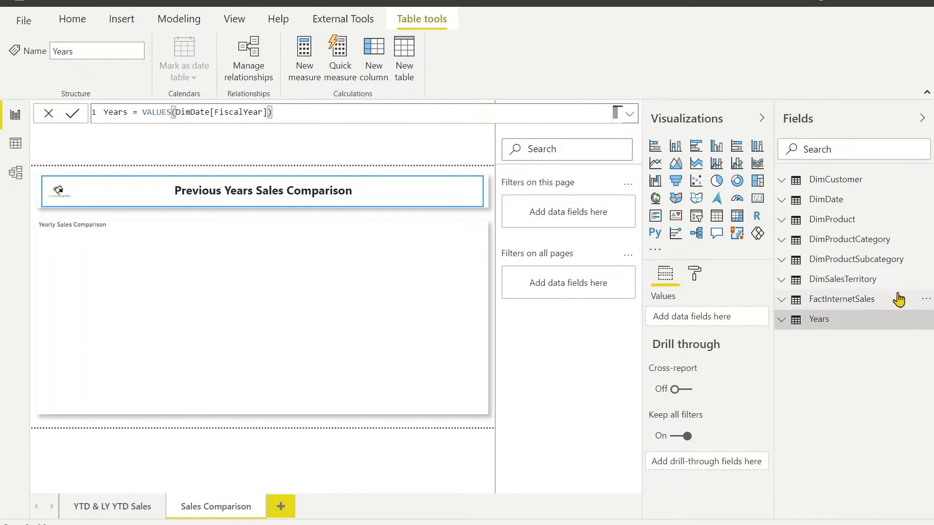
click(927, 304)
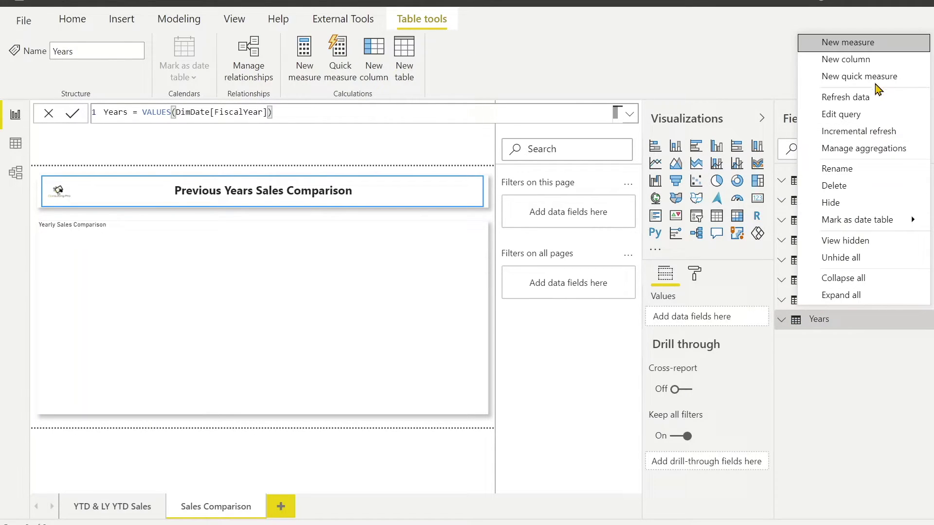
click(864, 47)
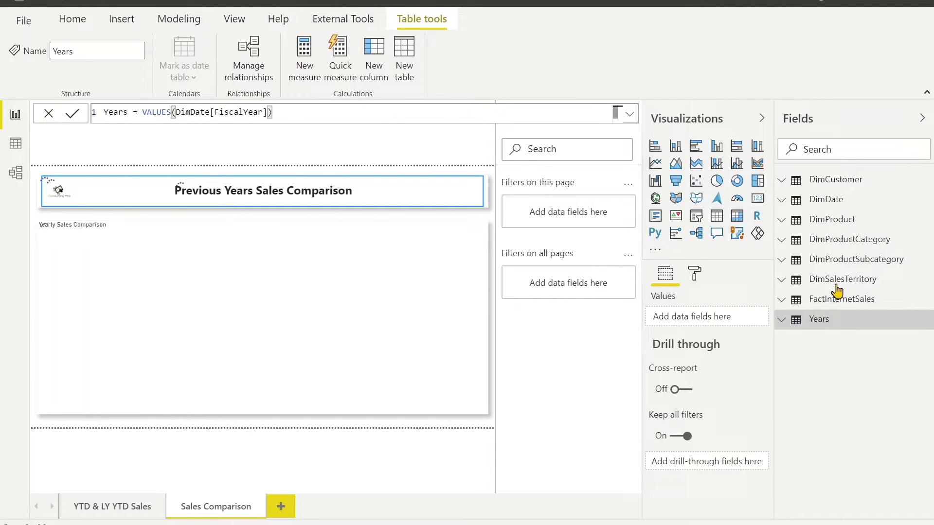
text(L)
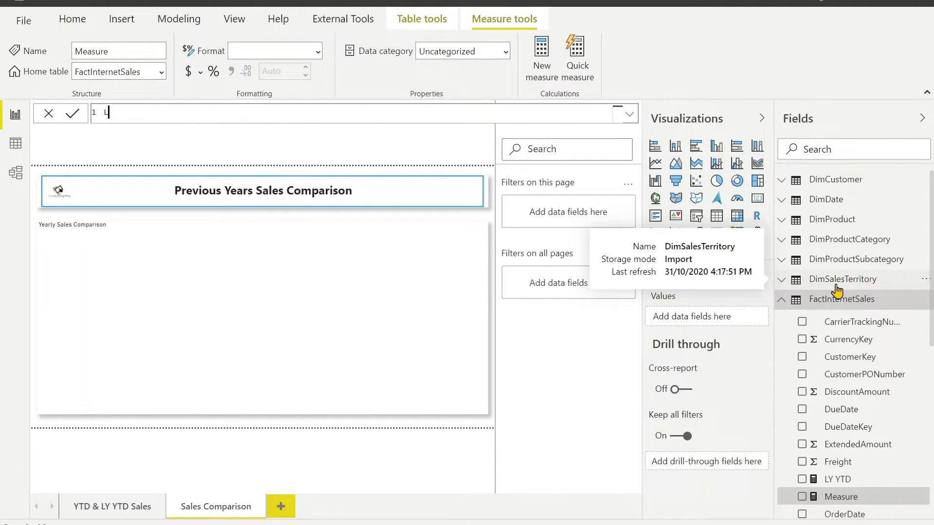
text(ast Years)
key(BackSpace)
key(BackSpace)
key(BackSpace)
key(BackSpace)
key(BackSpace)
key(BackSpace)
key(BackSpace)
key(BackSpace)
key(BackSpace)
key(BackSpace)
text(PRevio)
key(BackSpace)
key(BackSpace)
key(BackSpace)
key(BackSpace)
key(BackSpace)
text(revious Years Sale)
key(BackSpace)
key(BackSpace)
key(BackSpace)
key(BackSpace)
key(BackSpace)
text(Sale)
Add the variable YearBAck = MAX(Years[FiscalYear]) - SELECTEDVALUE(Years[FiscalYear]) on a new line
click(630, 115)
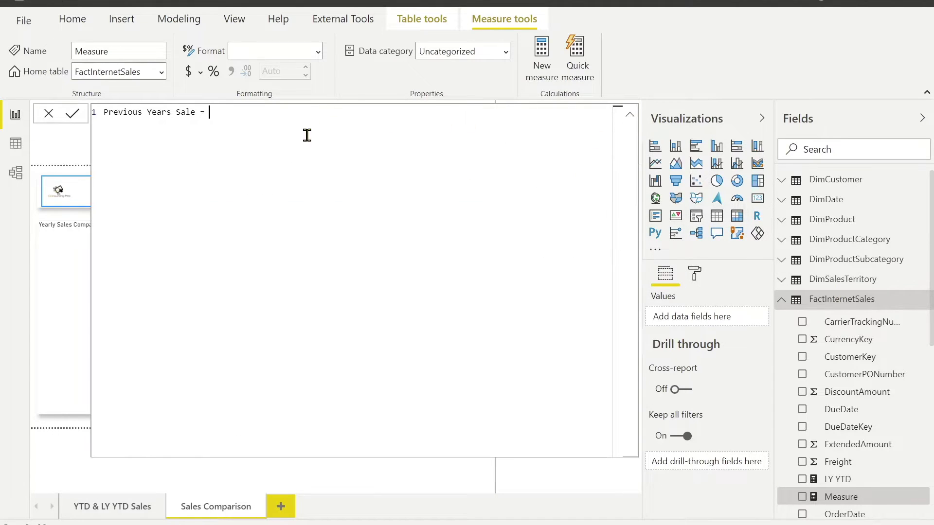
key(Return)
text(VA)
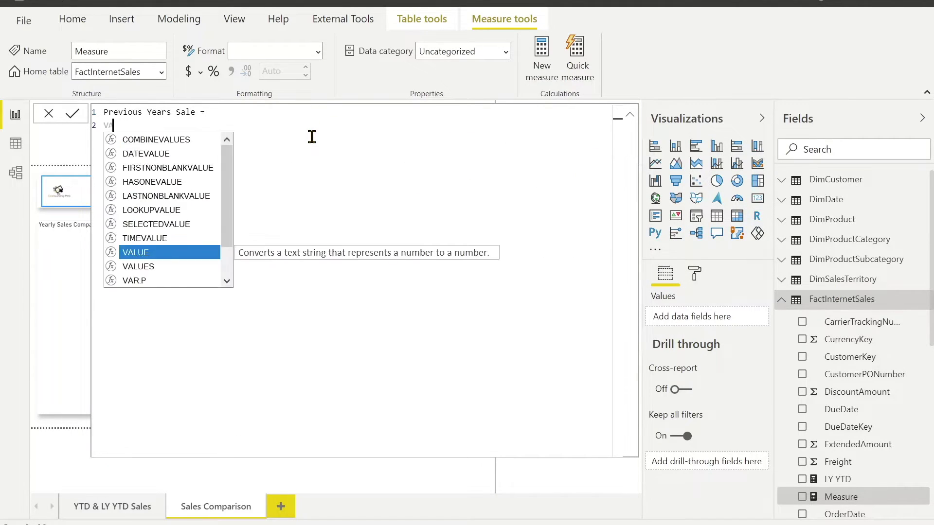
text(R Y)
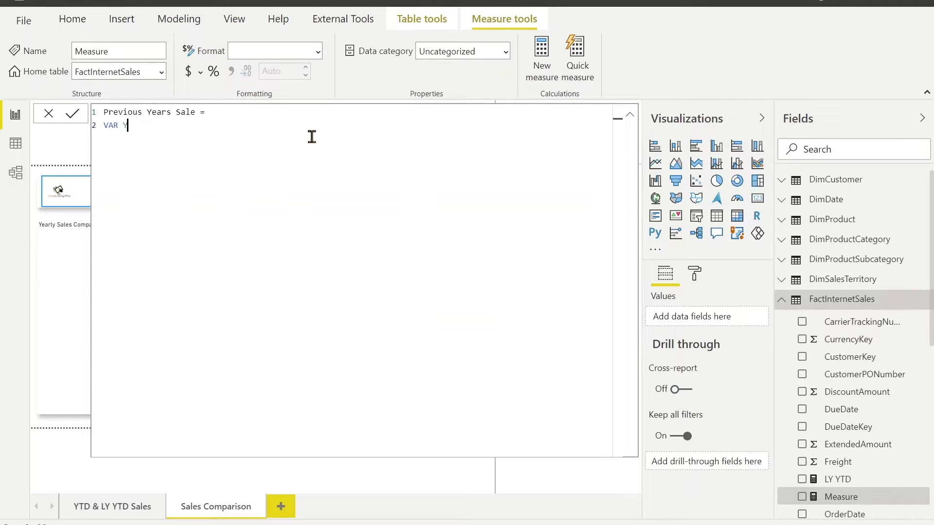
text(earBAck=)
text(MAX)
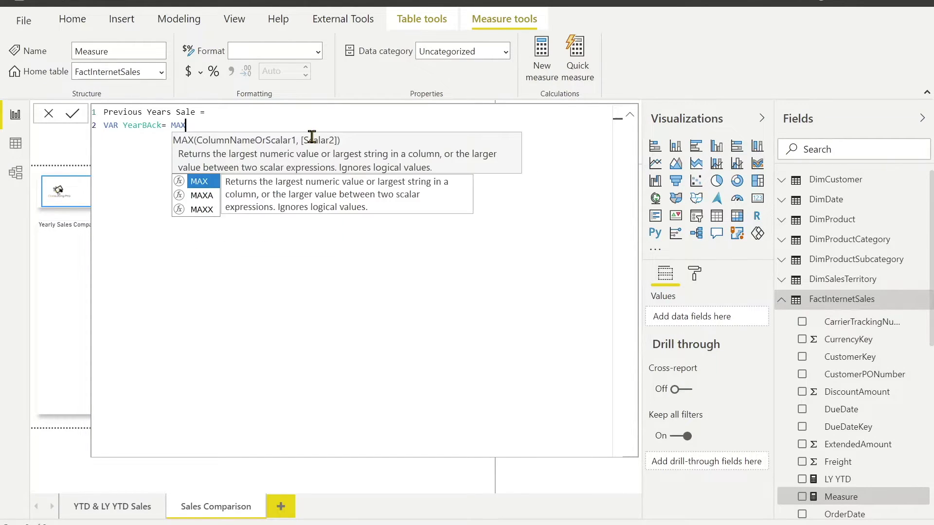
text((fisc)
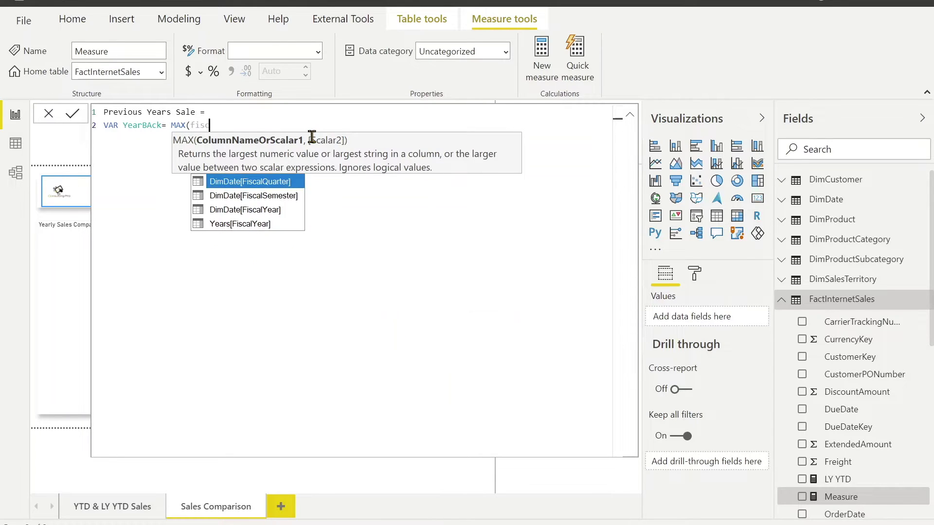
click(240, 223)
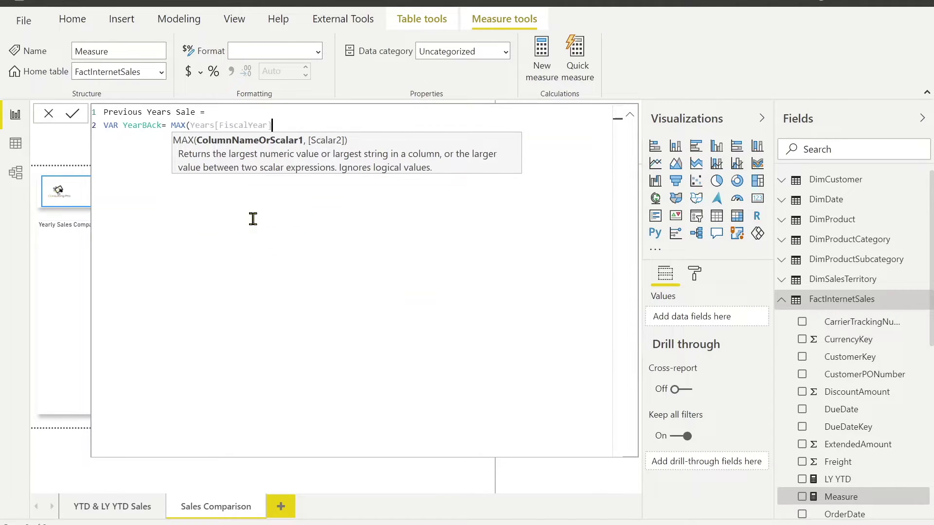
text() -)
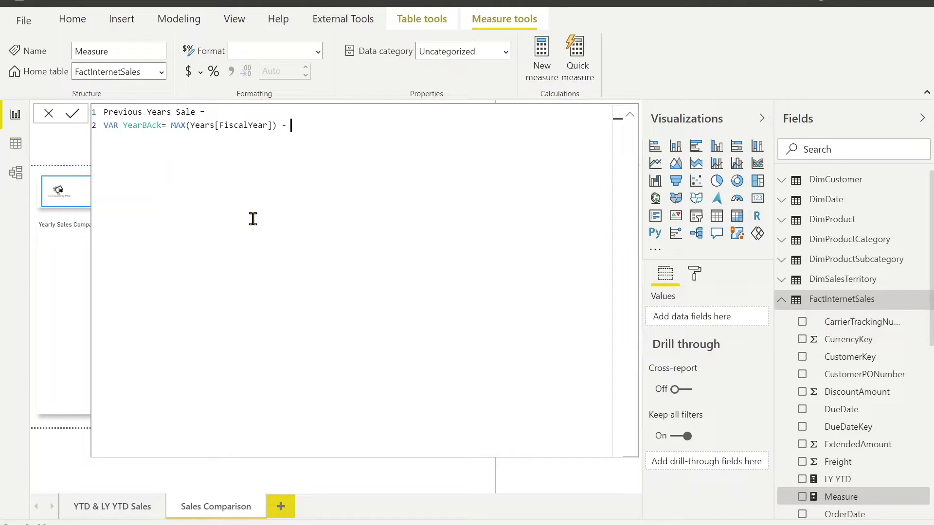
text(SEL)
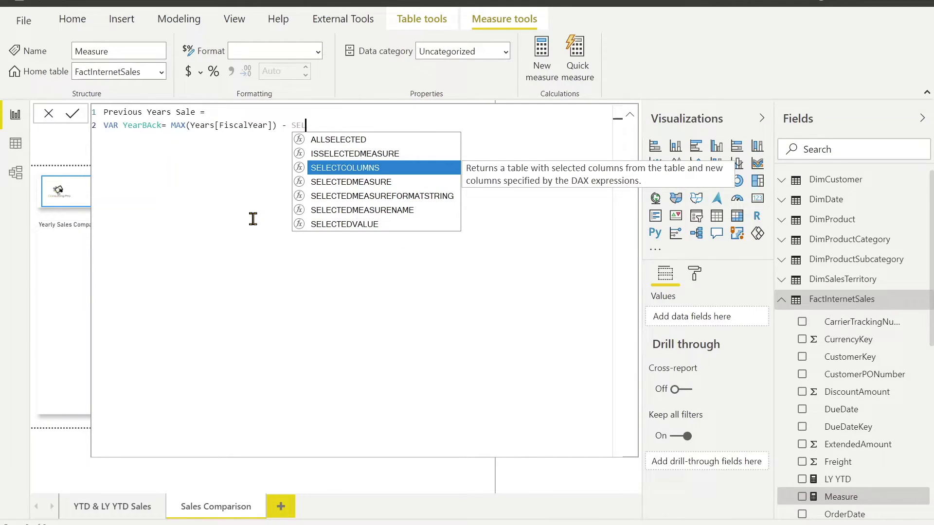
click(359, 225)
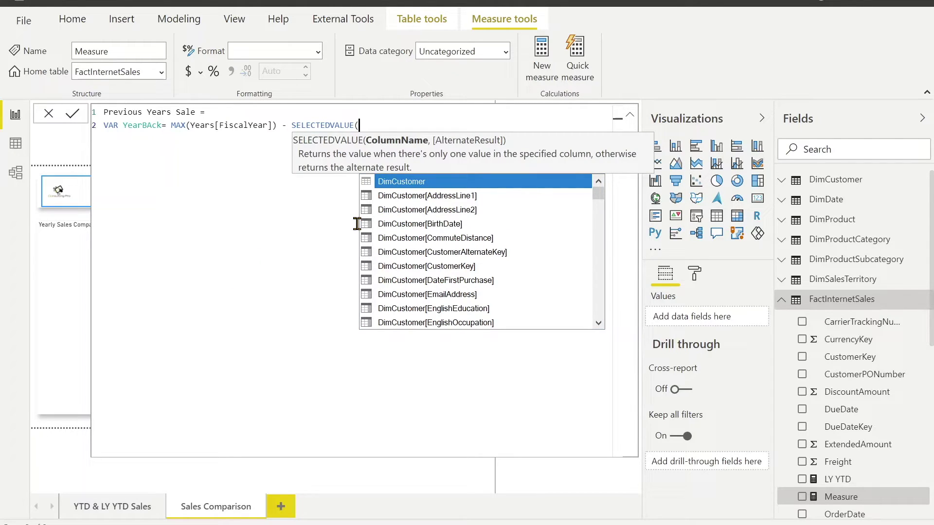
text(Fisc)
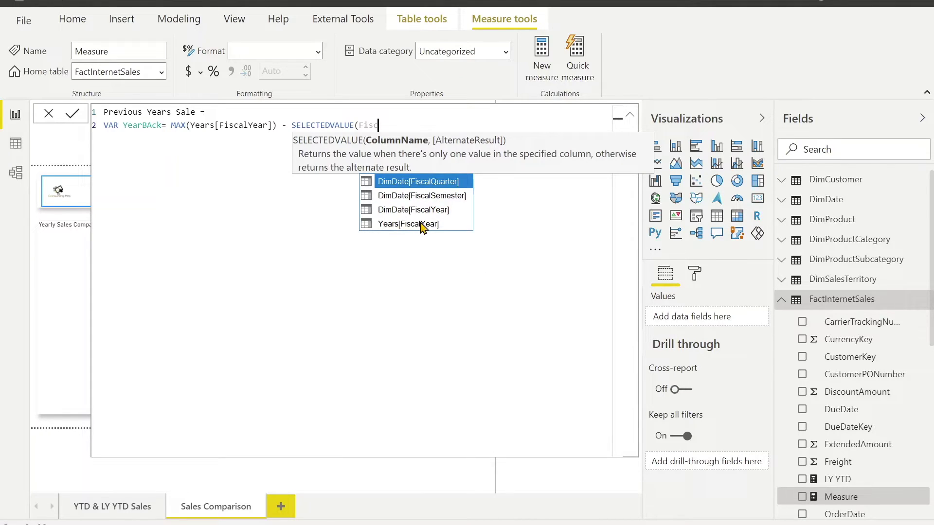
click(432, 224)
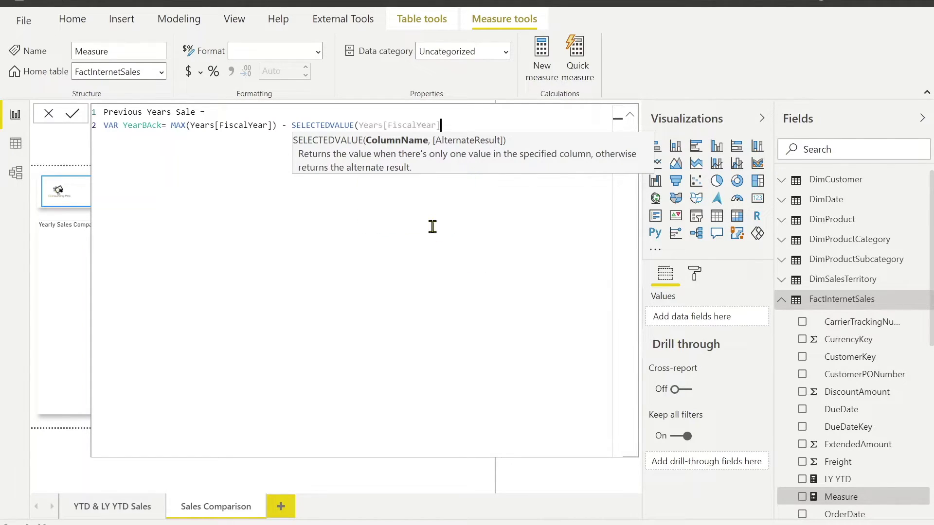
text())
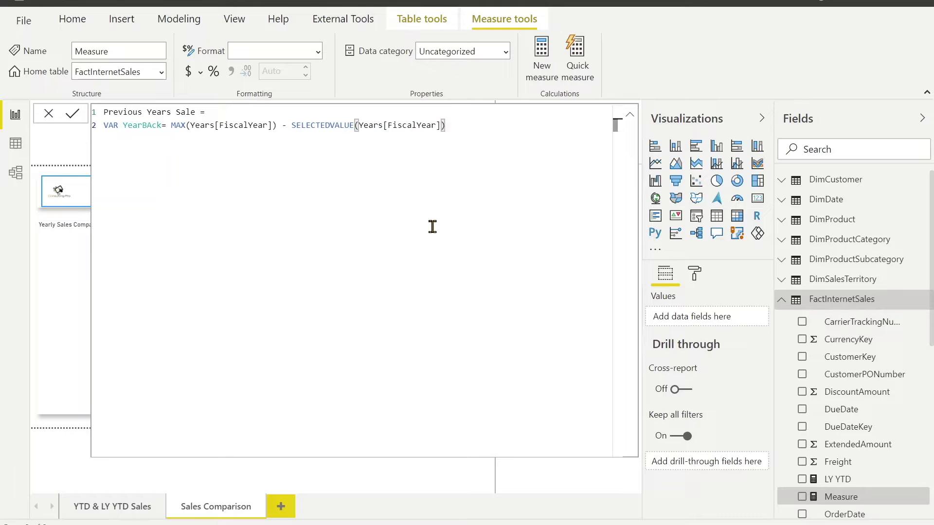
key(shift+Return)
Begin RETURN CALCULATE([Sales YTD], DATEADD(DimDate[Date], ...)) on the next line
text(R)
text(RETURN )
text(CALCULATE()
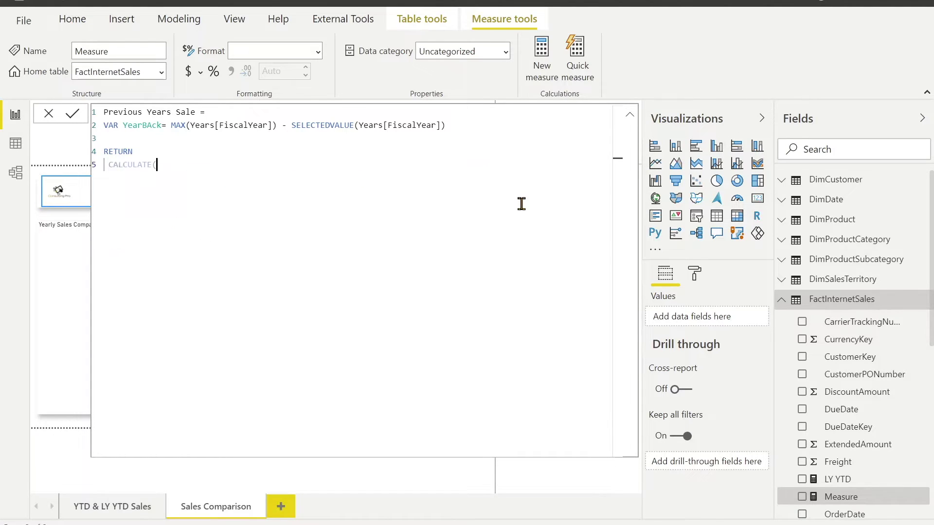
text([s)
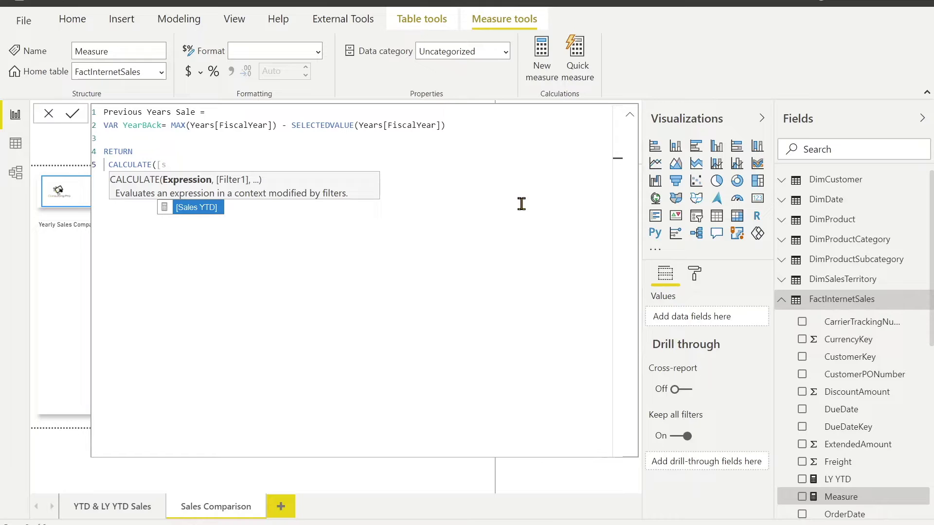
key(Tab)
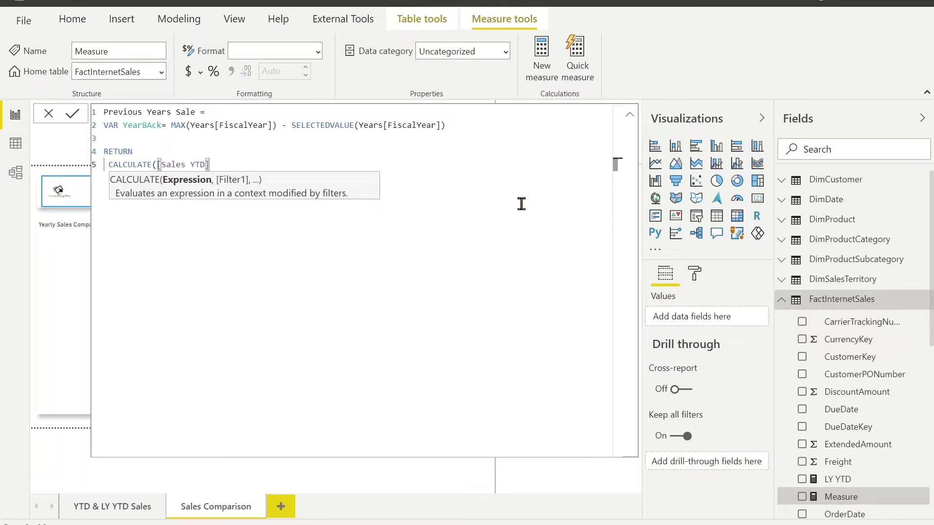
text(,Date)
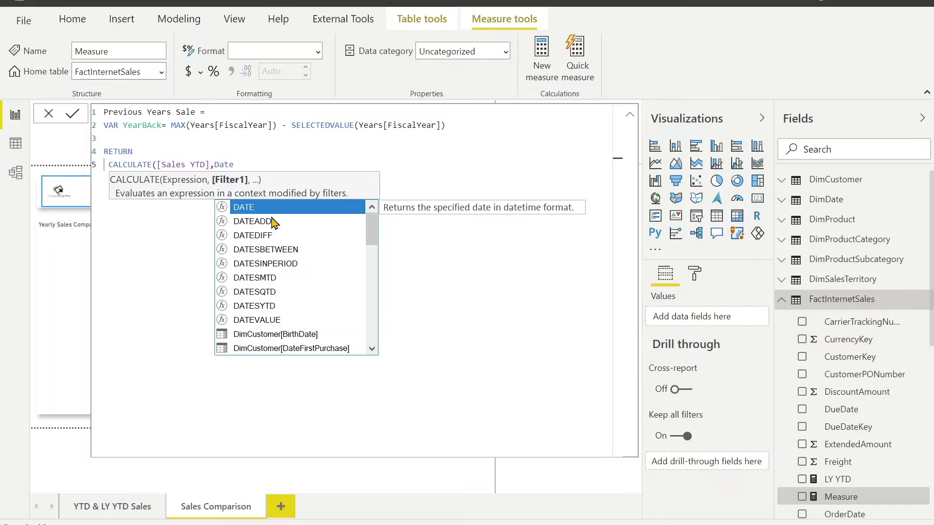
click(256, 221)
key(Tab)
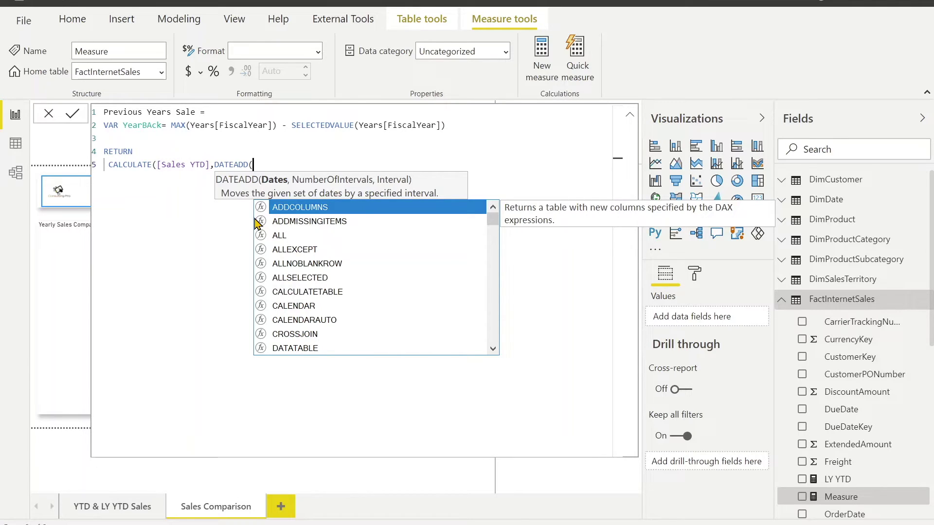
text(dim)
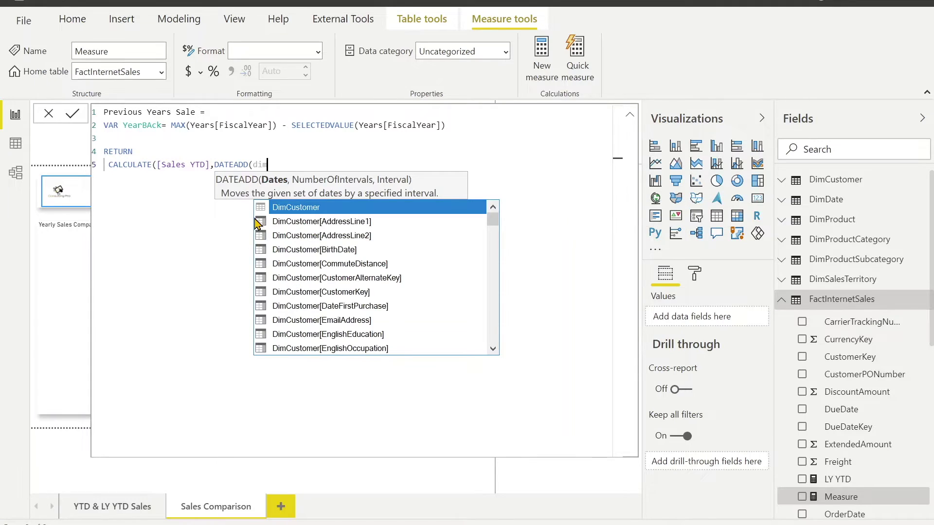
text(dated)
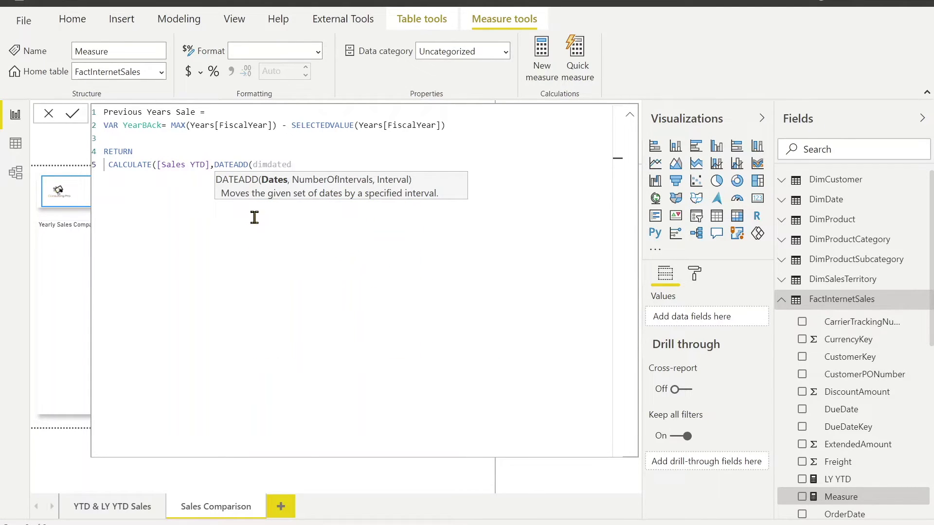
key(BackSpace)
text([)
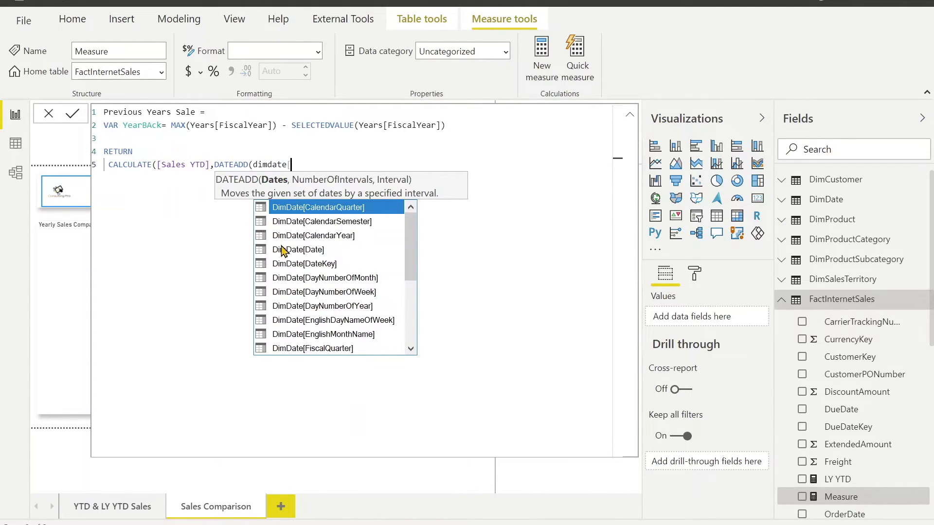
double_click(275, 248)
text(,)
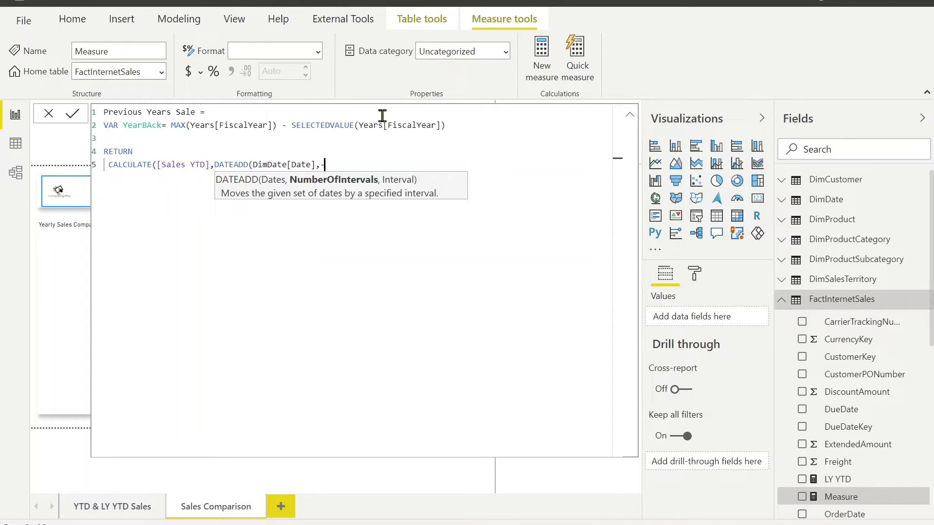
Finish DATEADD with -YearBAck and YEAR, closing the formula's parentheses
text(-year)
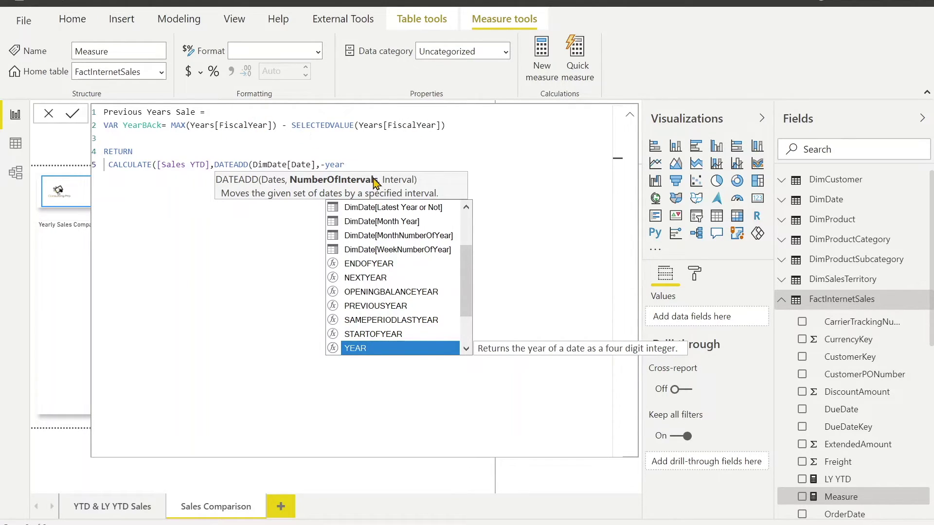
text(ba)
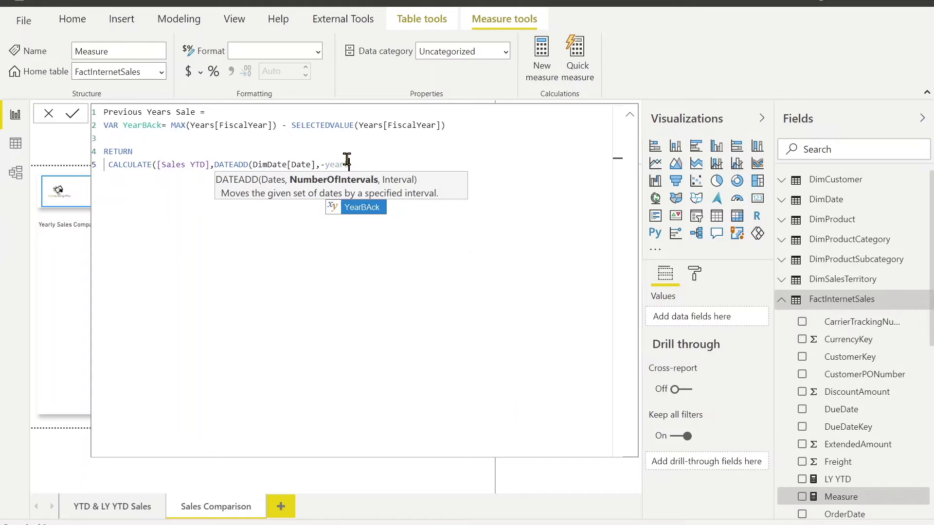
click(350, 207)
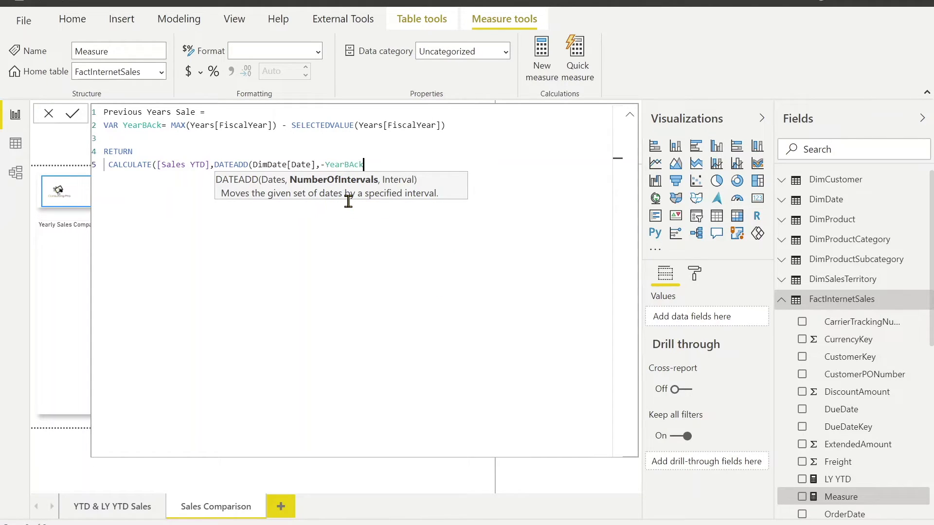
text(,)
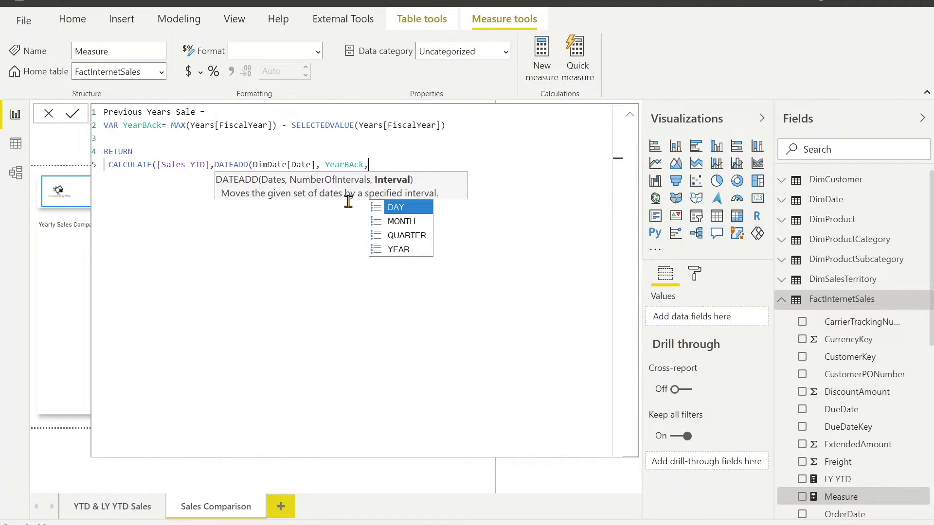
click(402, 249)
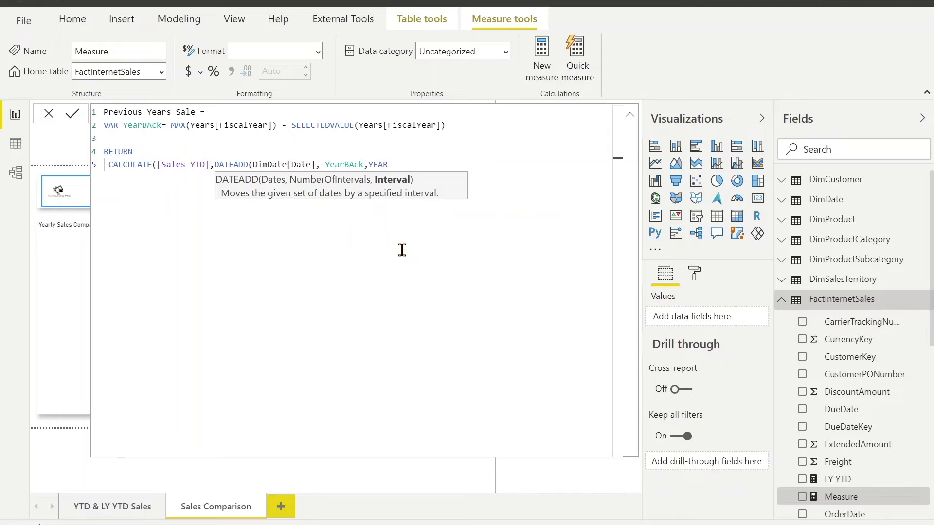
text())
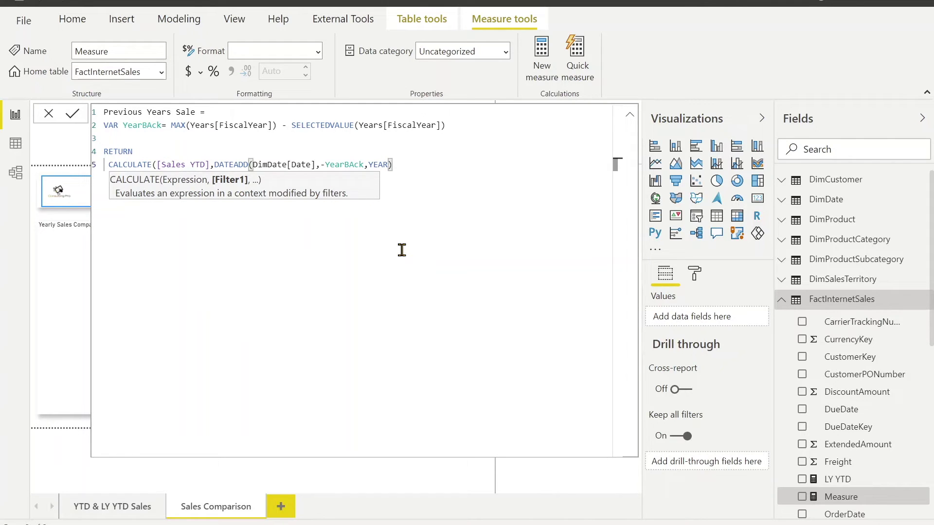
text())
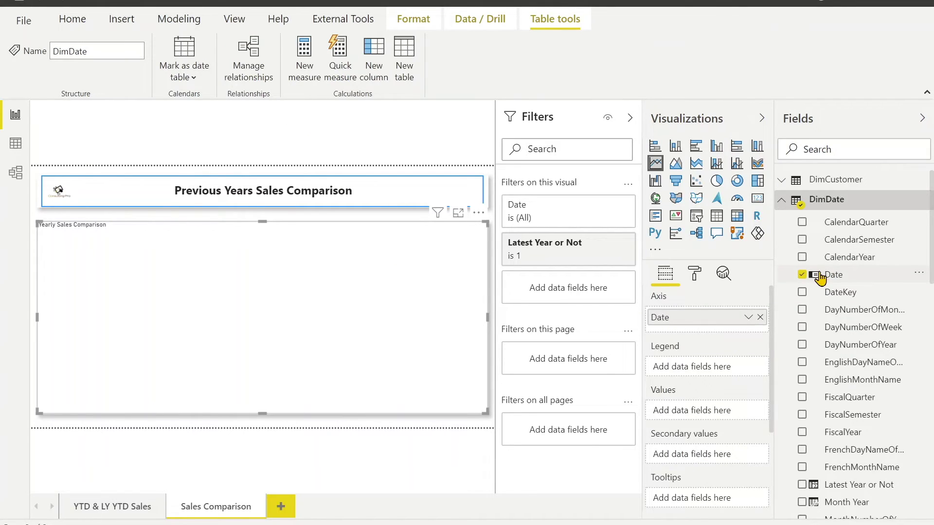
Plot Previous Years Sale as the chart's values with Years[FiscalYear] as the legend
scroll(877, 308, down, 8)
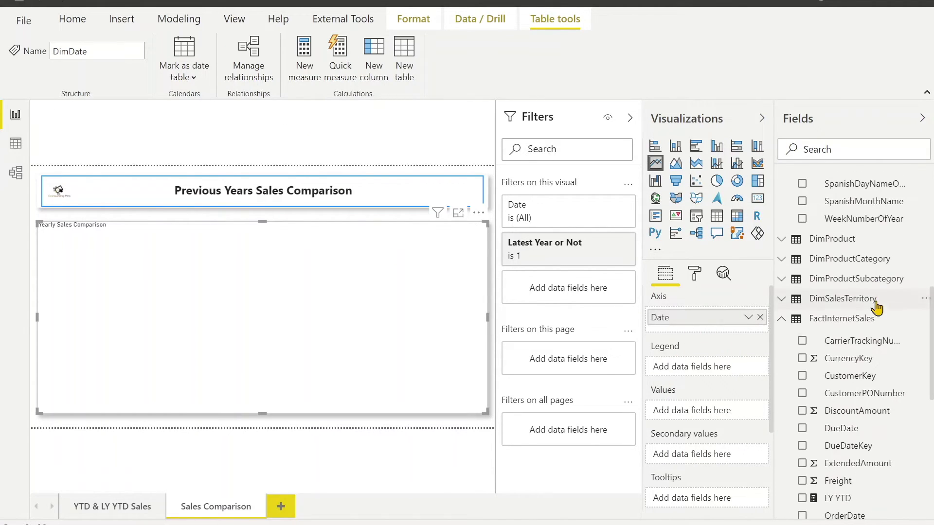
scroll(847, 408, down, 5)
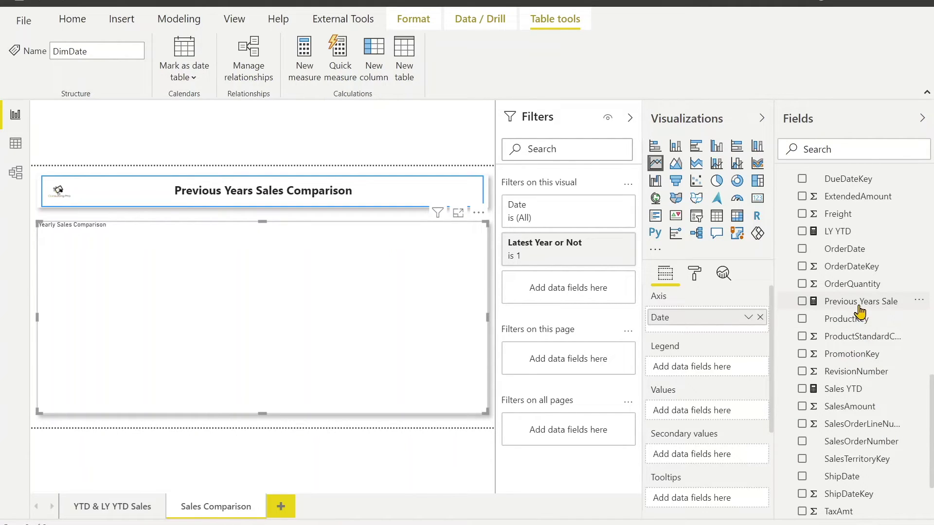
drag(857, 306, 717, 417)
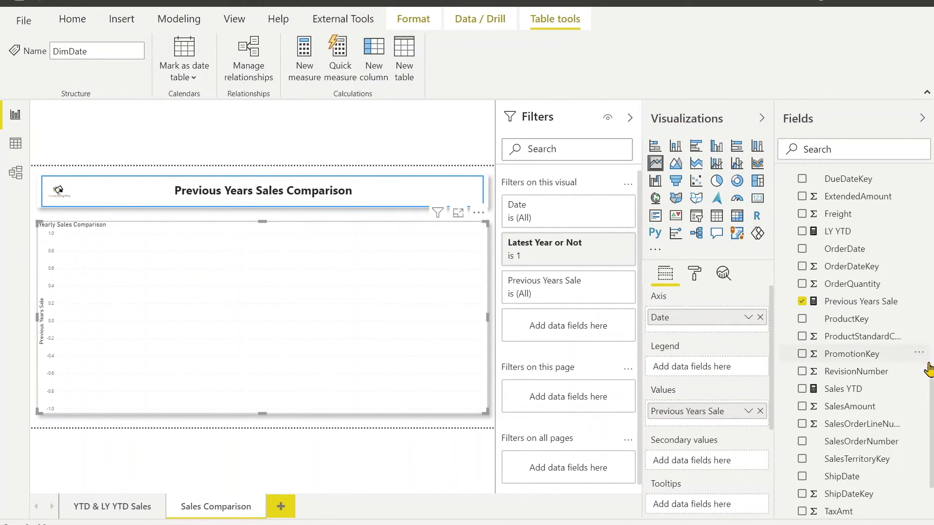
scroll(877, 415, down, 2)
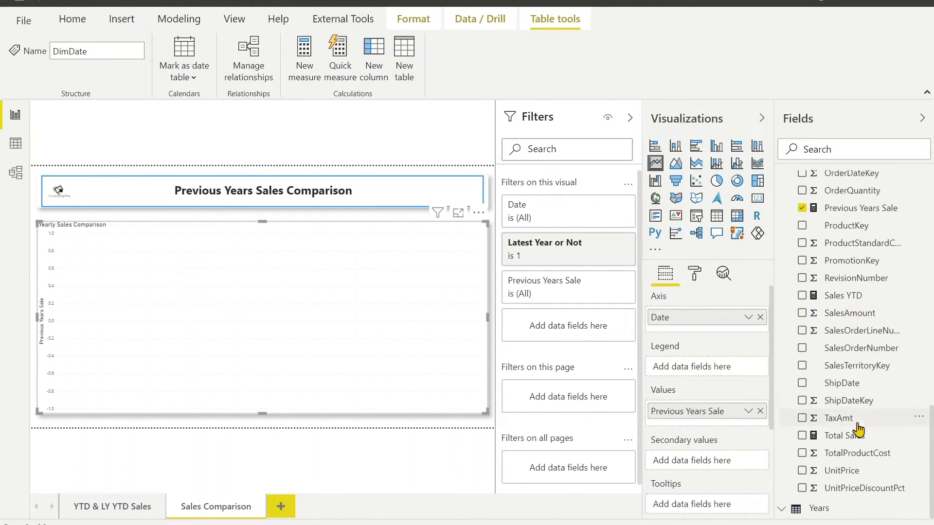
click(791, 511)
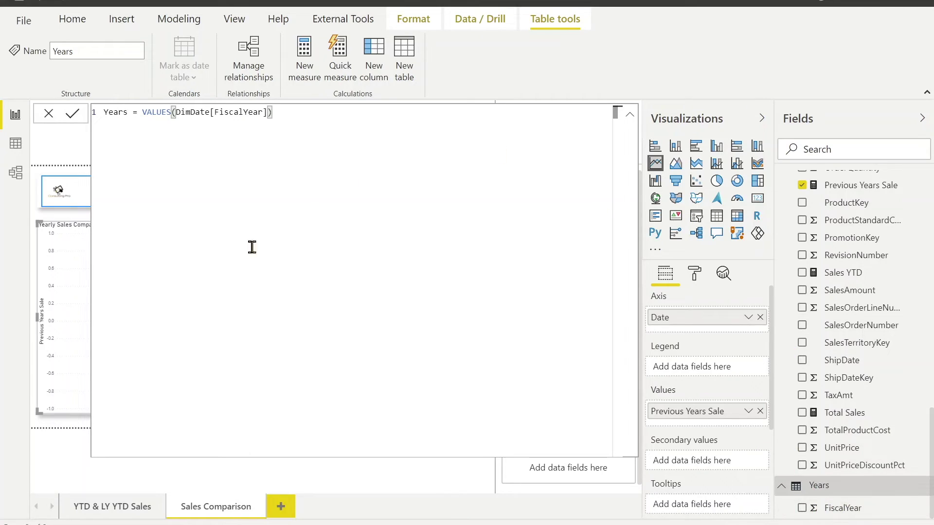
click(49, 114)
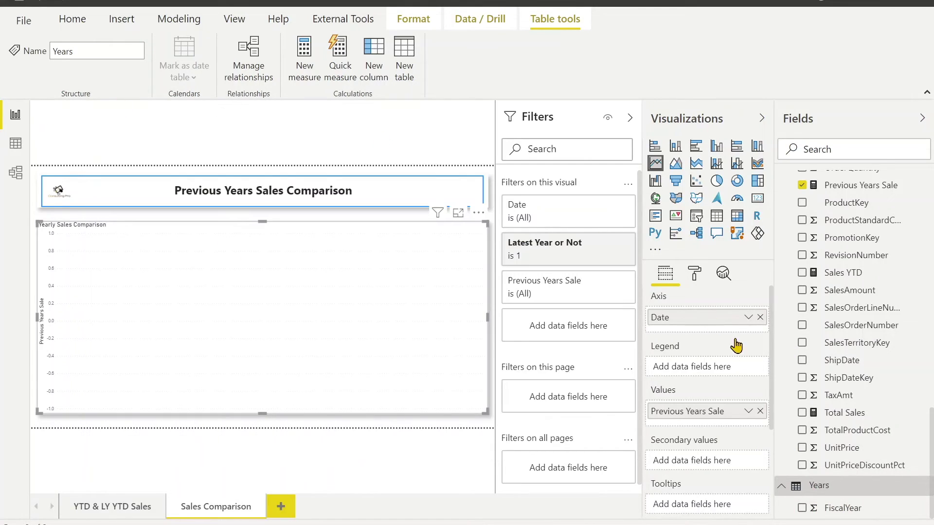
drag(808, 508, 711, 368)
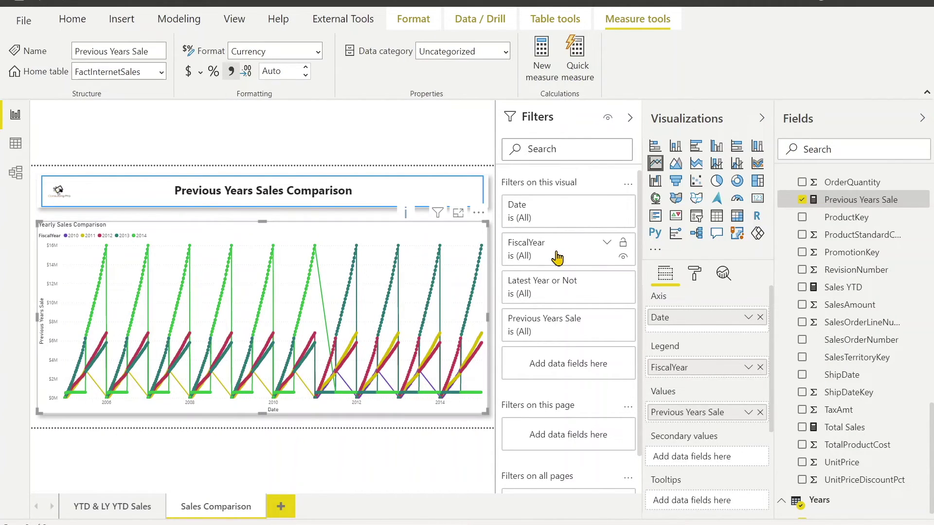
Filter the chart to Latest Year or Not = 1 and collapse the side panes
click(567, 287)
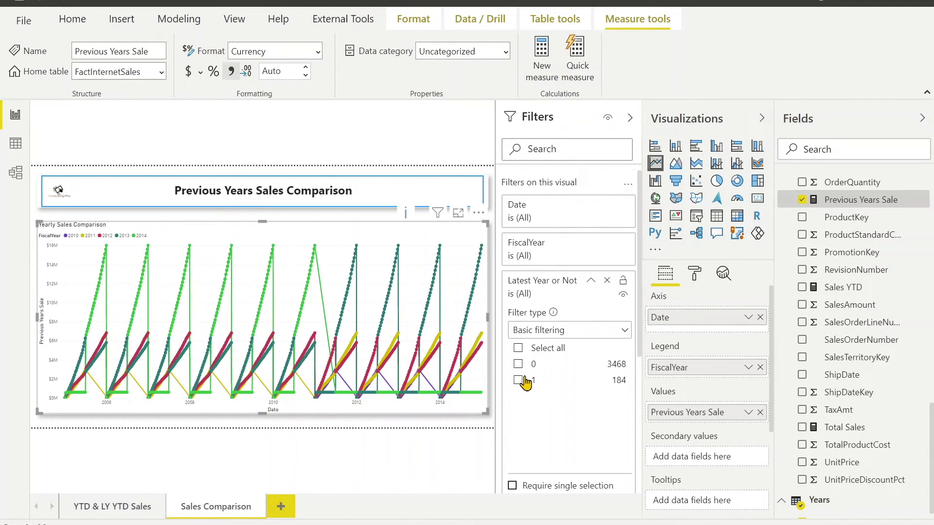
click(522, 380)
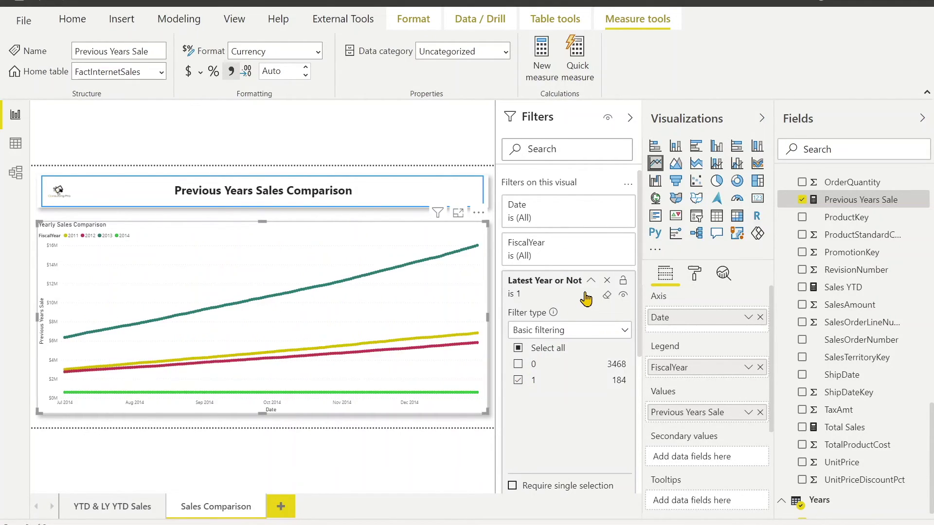
click(586, 298)
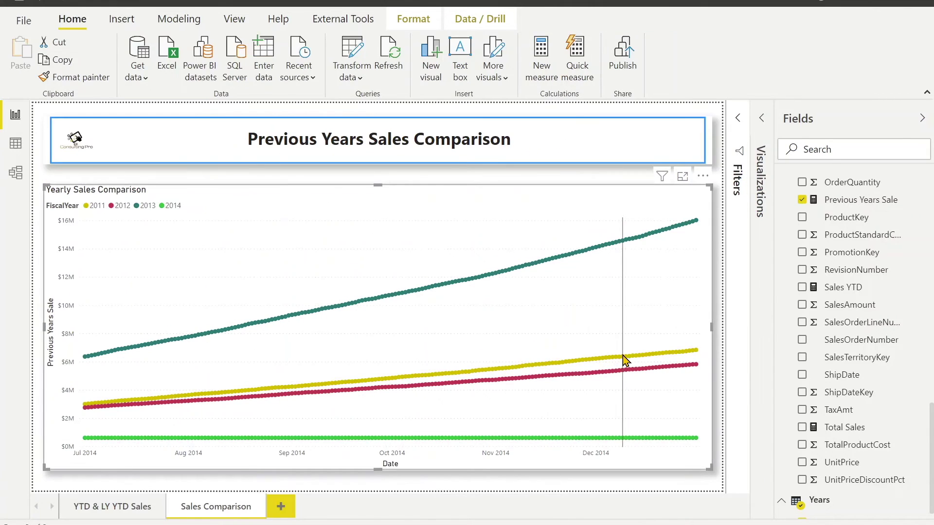
click(725, 380)
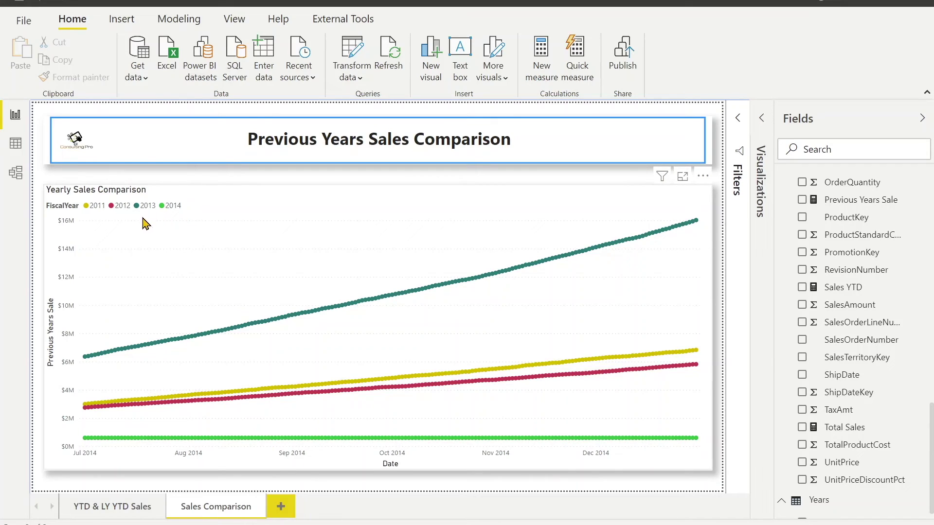
click(234, 426)
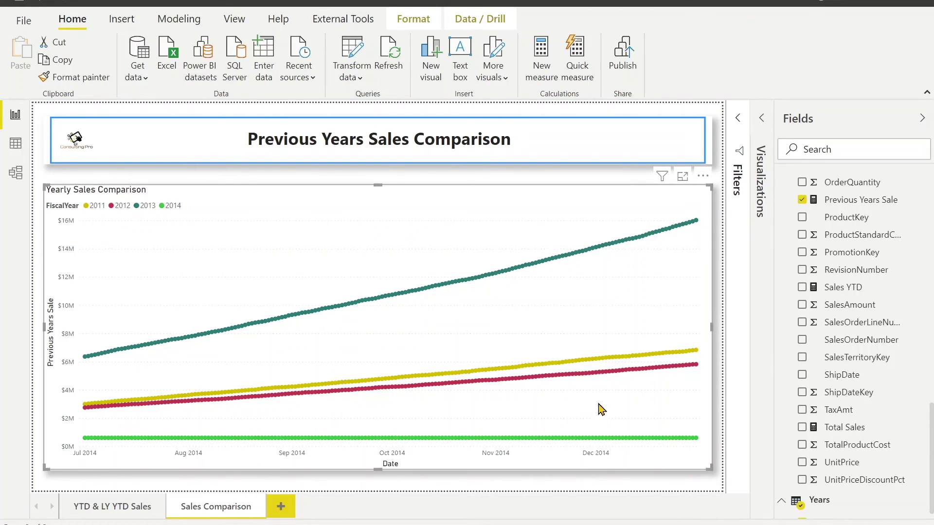
click(725, 322)
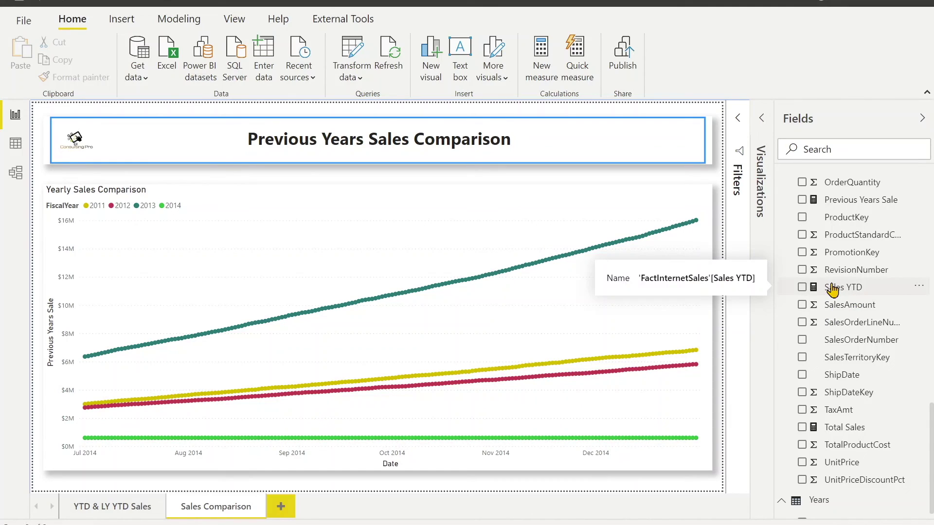
Open the Sales YTD formula and start retyping its TOTALYTD function name
click(833, 288)
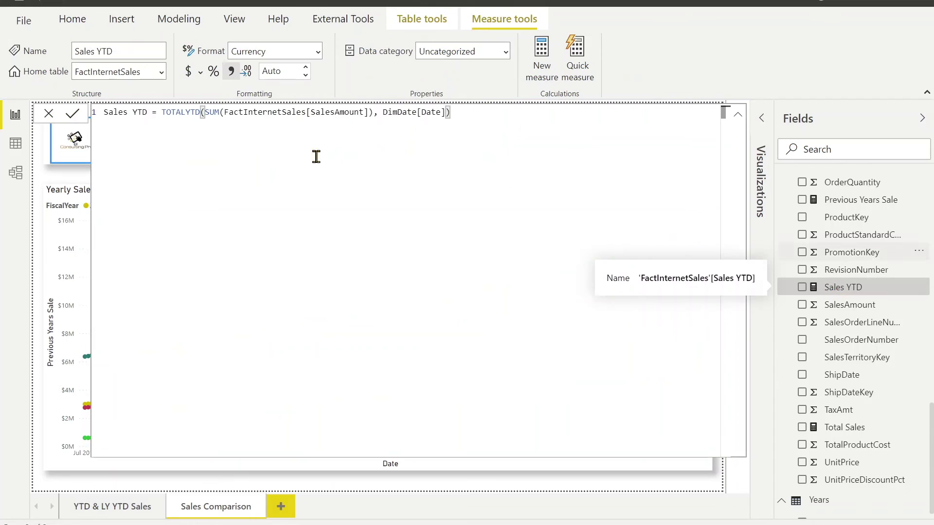
double_click(169, 115)
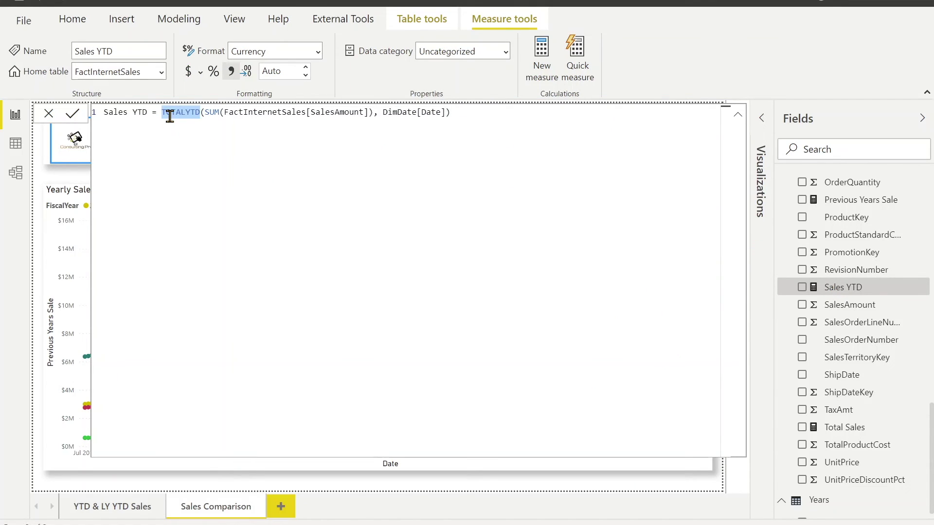
text(Tota)
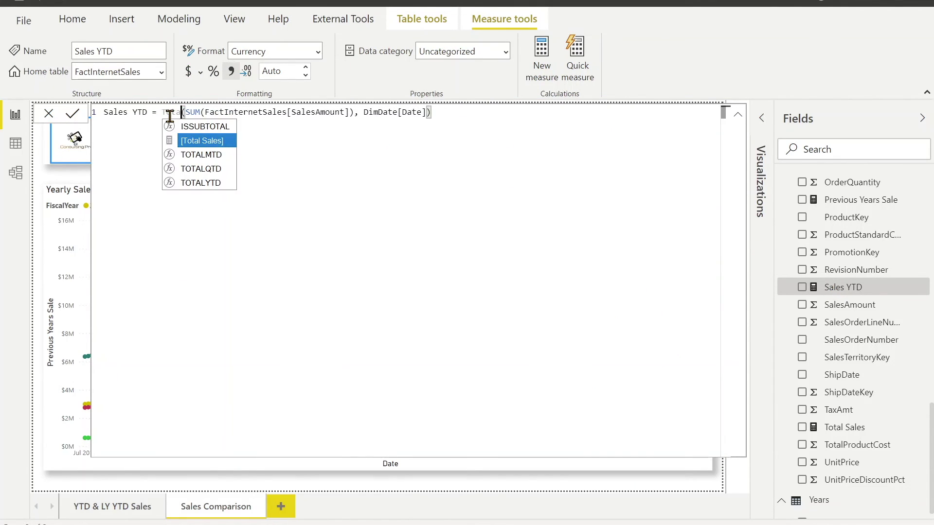